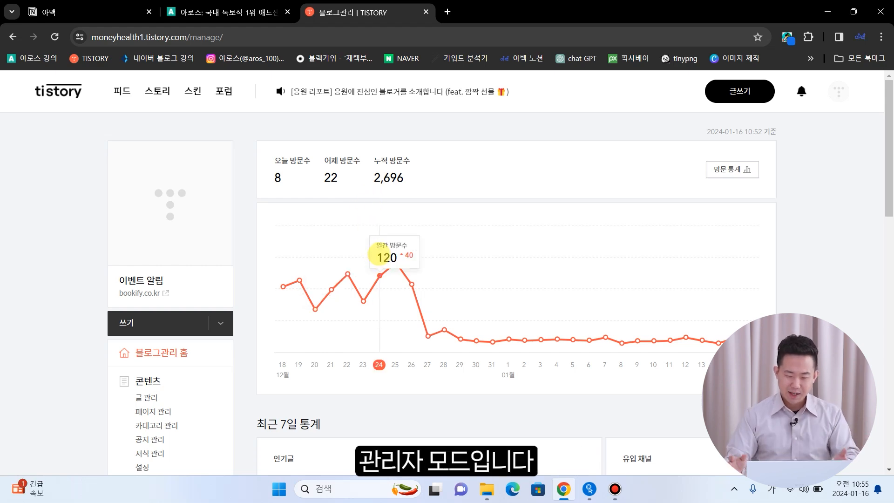
# - Open the 구글 서치콘솔 plugin card from the Tistory admin's 플러그인 list
pyautogui.scroll(-1, 61, 292)
pyautogui.scroll(-10, 61, 292)
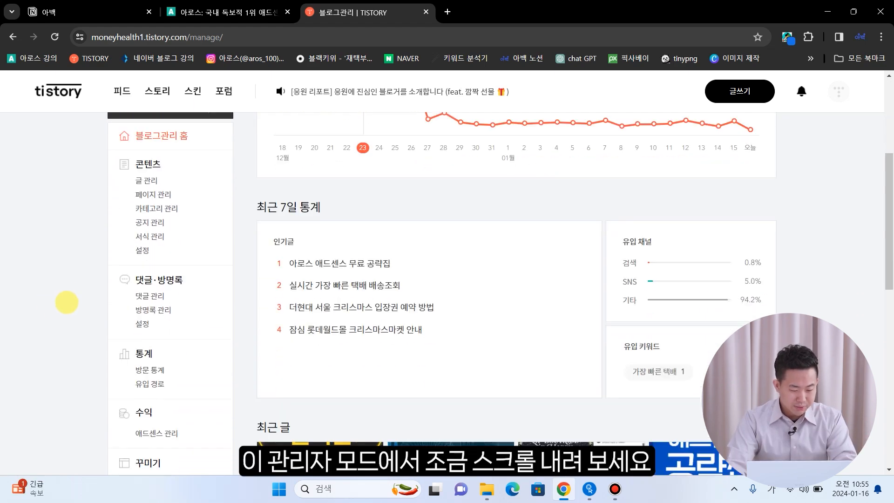
pyautogui.scroll(-1, 82, 307)
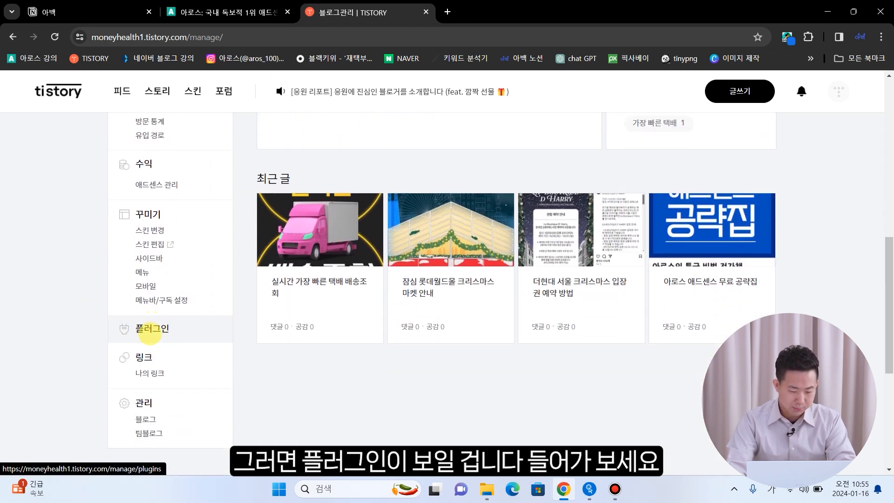
pyautogui.click(152, 331)
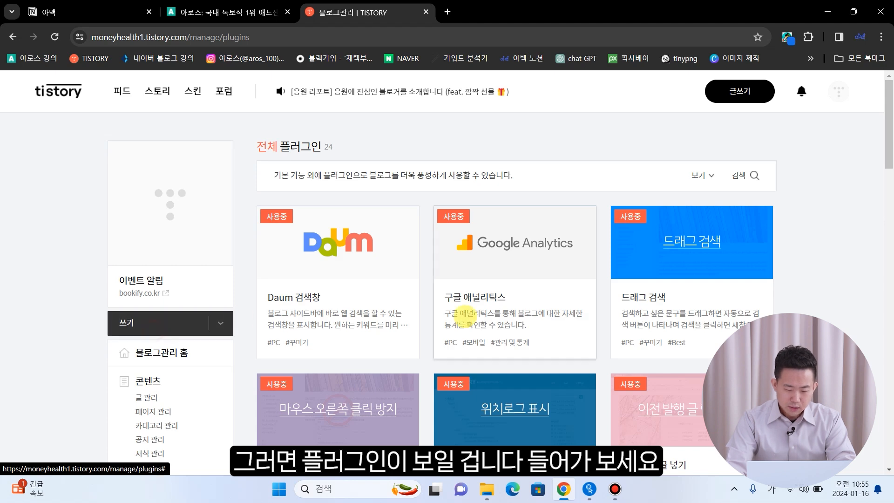
pyautogui.scroll(-8, 803, 276)
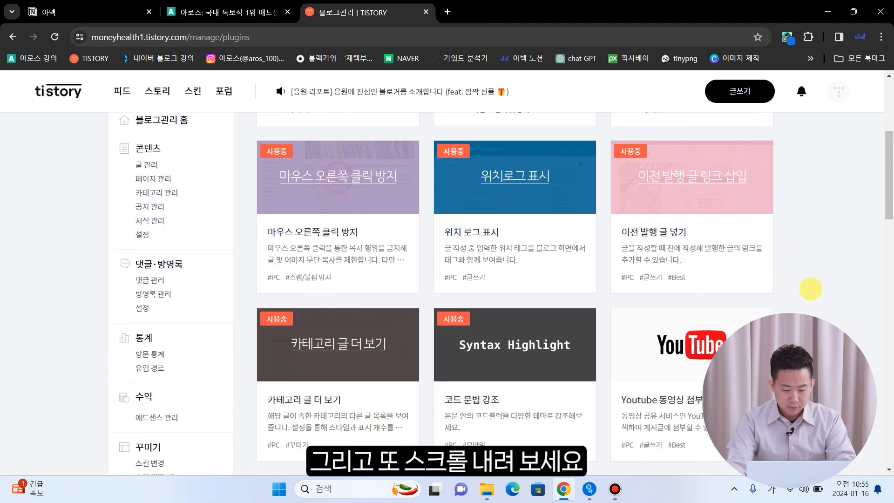
pyautogui.scroll(-2, 819, 296)
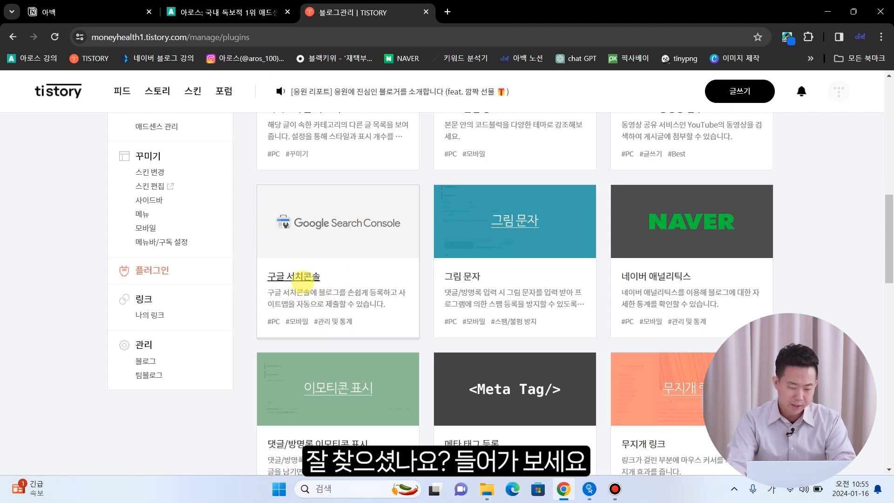
pyautogui.click(303, 276)
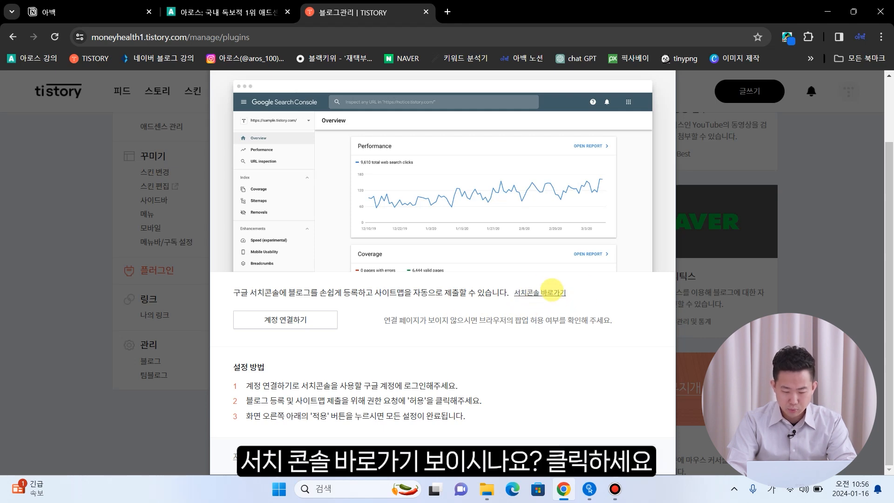
# - Open Search Console, choose URL-prefix (URL 접두어) for a new property, and return to Tistory
pyautogui.click(532, 293)
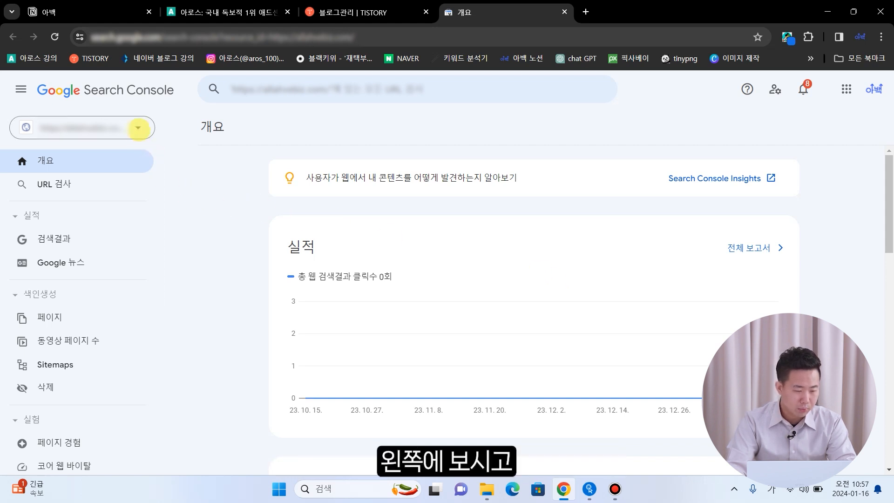
pyautogui.click(137, 127)
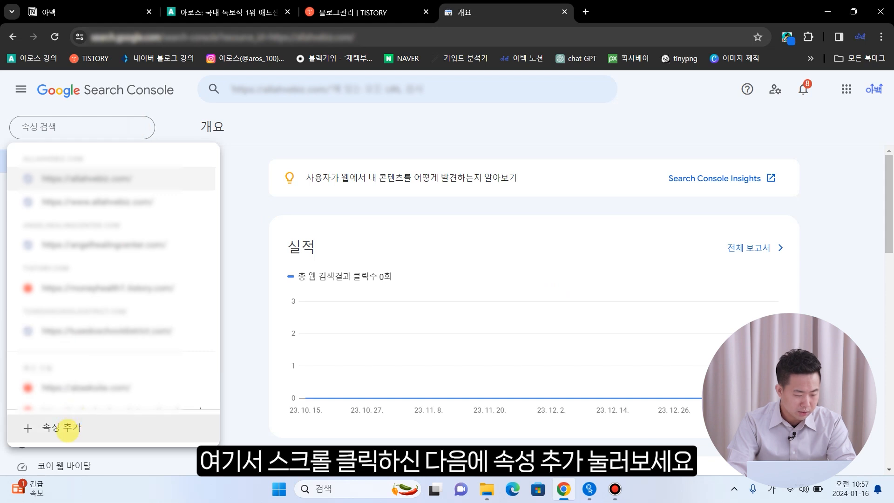
pyautogui.click(68, 428)
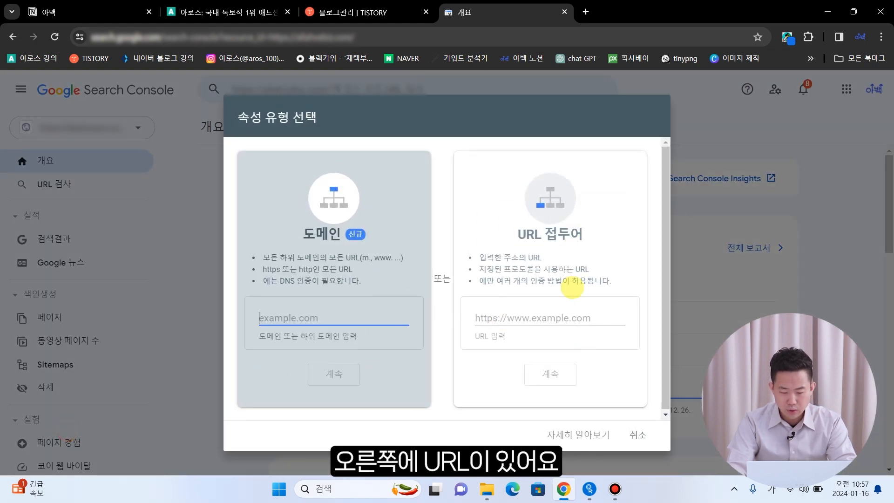
pyautogui.click(514, 319)
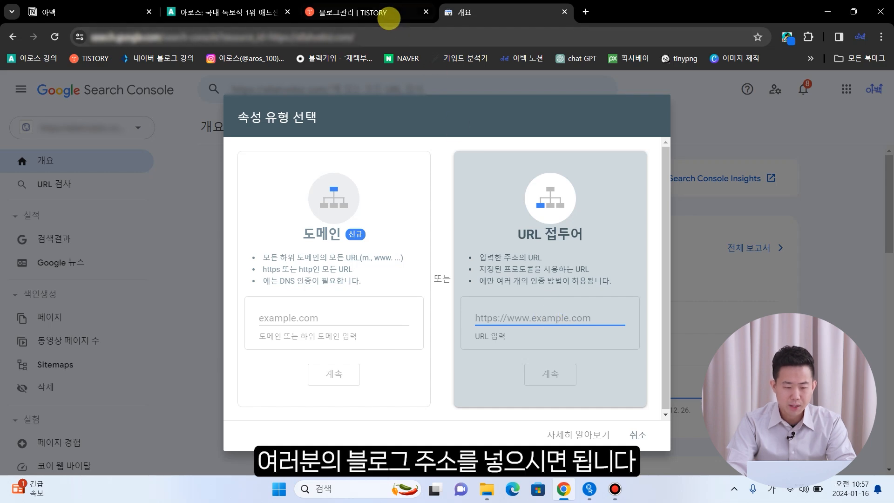
pyautogui.click(387, 15)
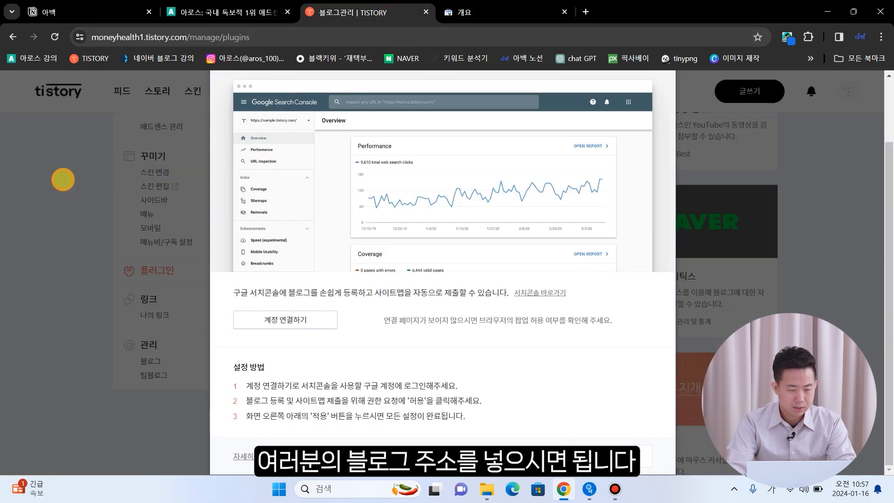
# - Close the plugin details and open the blog bookify.co.kr in a new tab
pyautogui.click(63, 180)
pyautogui.scroll(7, 63, 181)
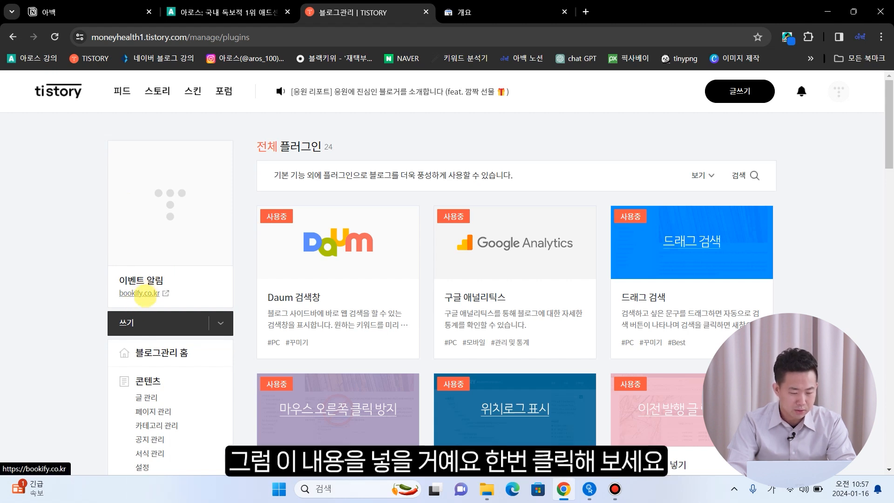
pyautogui.click(148, 294)
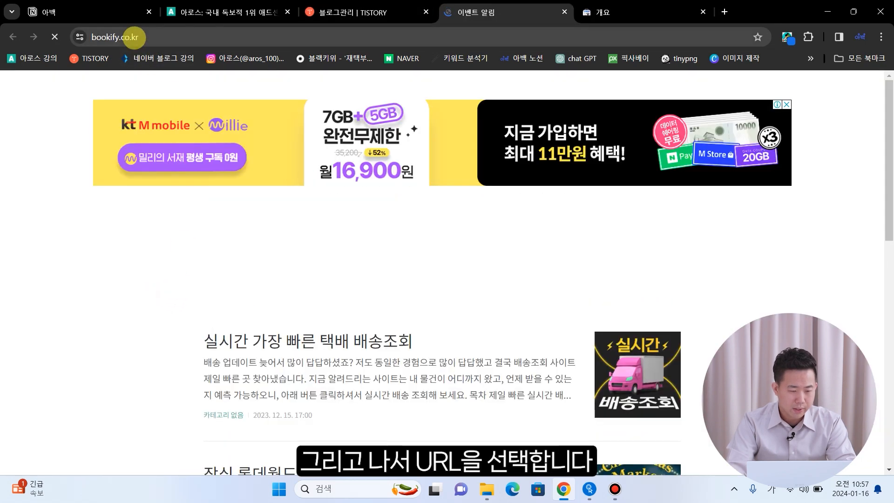
pyautogui.click(133, 38)
pyautogui.click(156, 37)
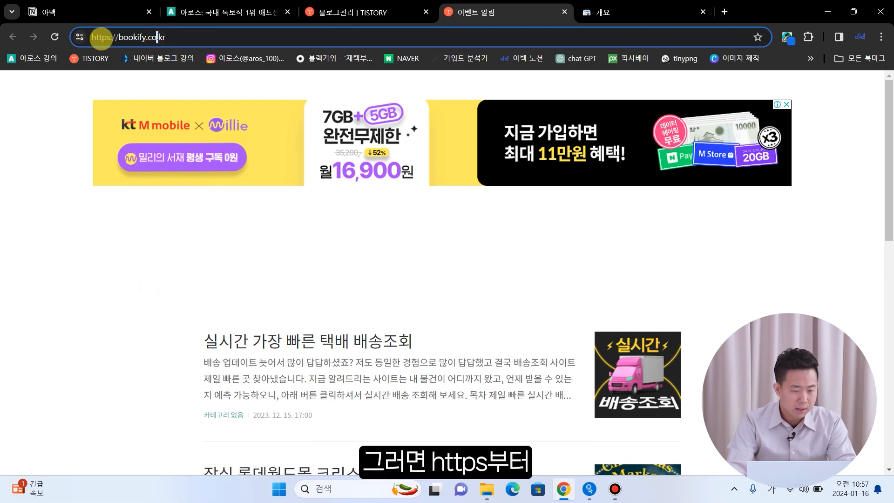
pyautogui.click(184, 39)
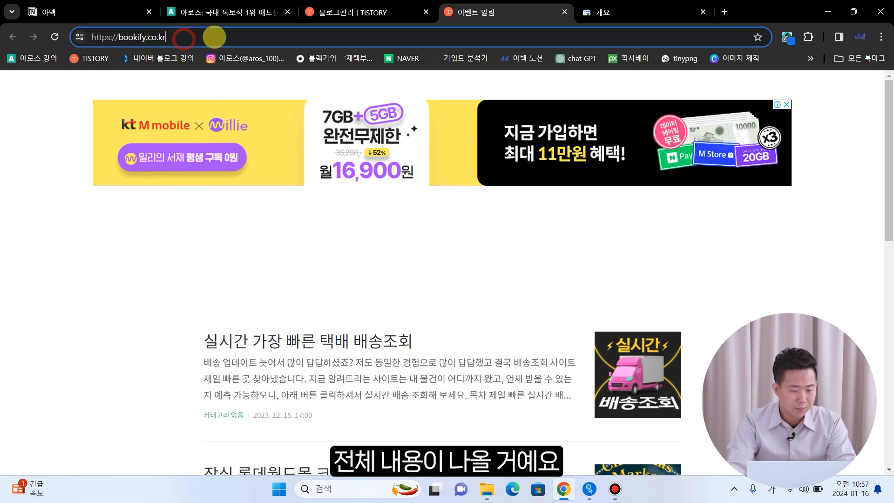
pyautogui.moveTo(215, 35); pyautogui.dragTo(91, 35)
pyautogui.hotkey('ctrl', 'c')
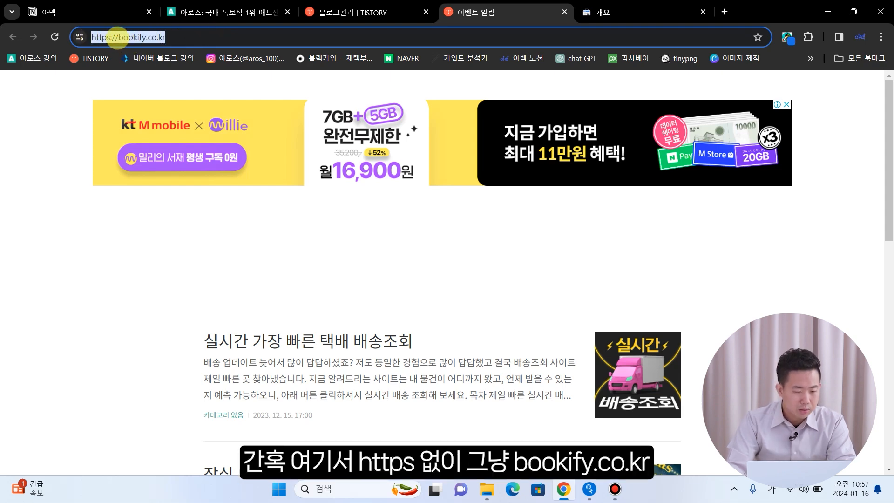
pyautogui.click(118, 38)
pyautogui.moveTo(119, 37); pyautogui.dragTo(89, 36)
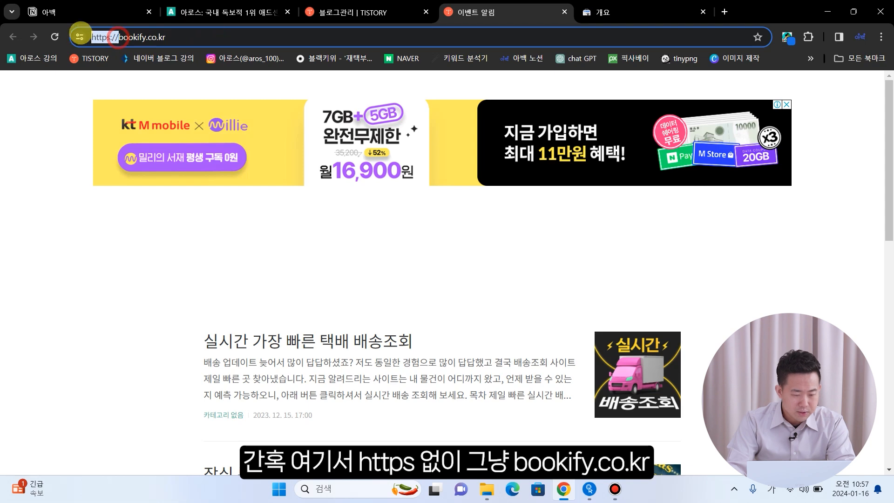
pyautogui.press('BackSpace')
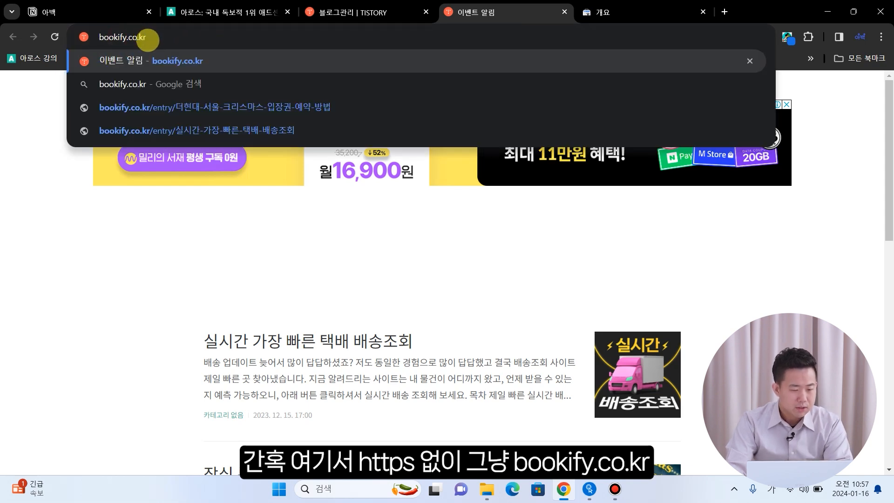
pyautogui.click(43, 137)
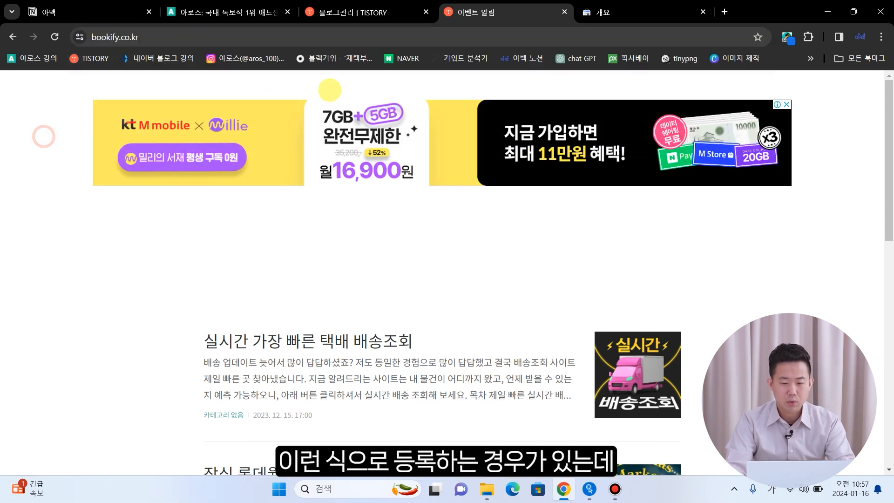
pyautogui.click(591, 12)
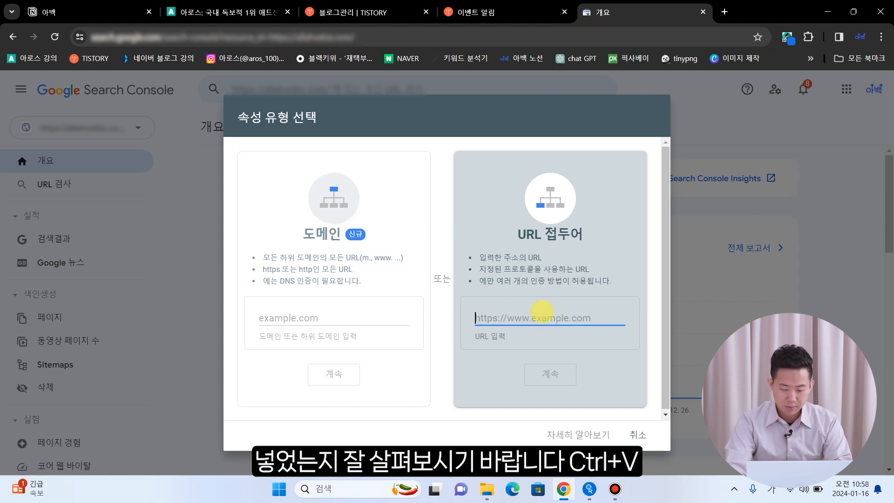
pyautogui.hotkey('ctrl', 'v')
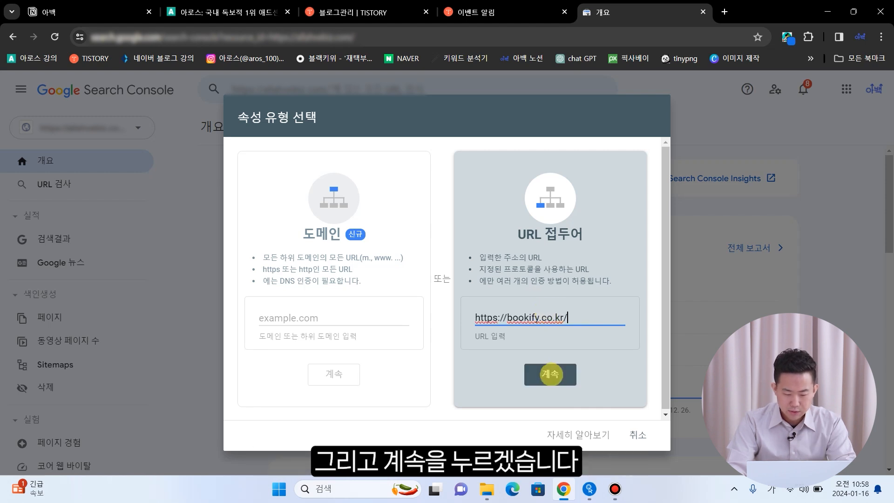
pyautogui.click(549, 379)
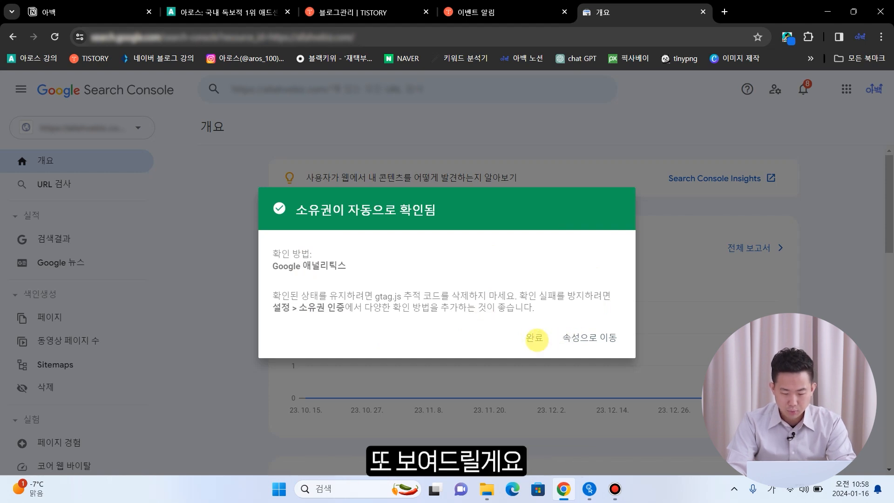
pyautogui.click(535, 338)
pyautogui.click(110, 132)
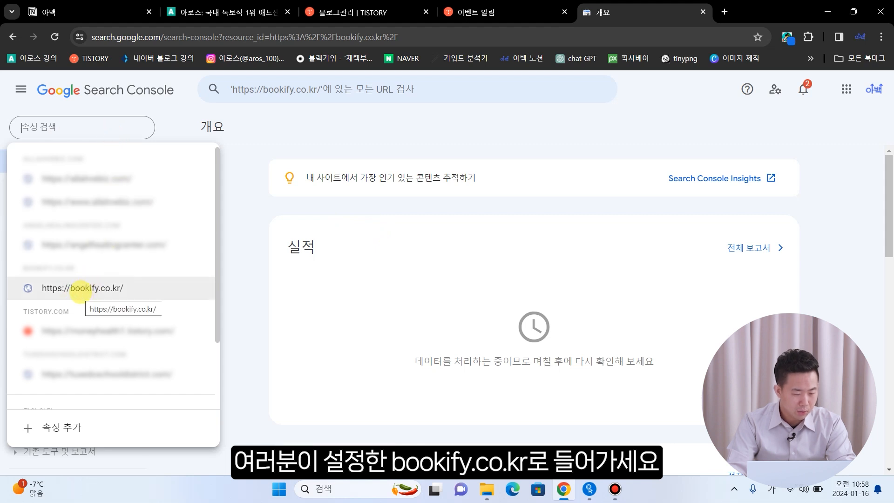
pyautogui.click(82, 290)
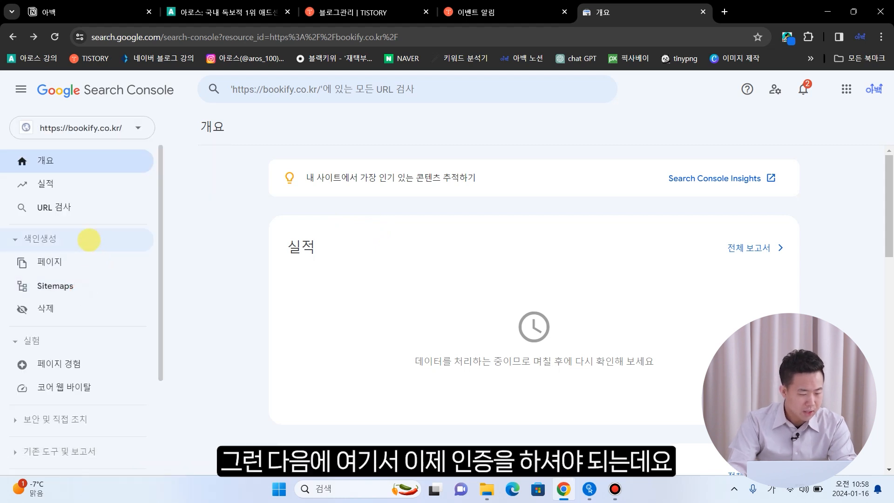
pyautogui.scroll(-3, 78, 226)
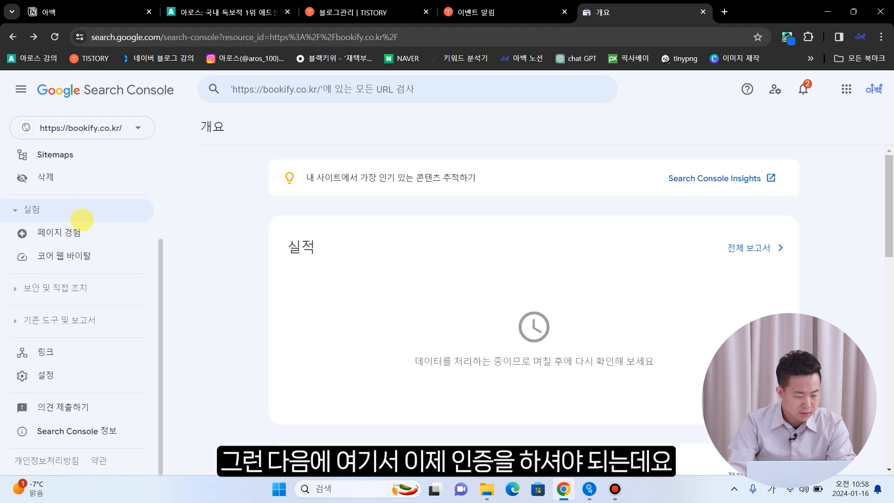
pyautogui.click(59, 374)
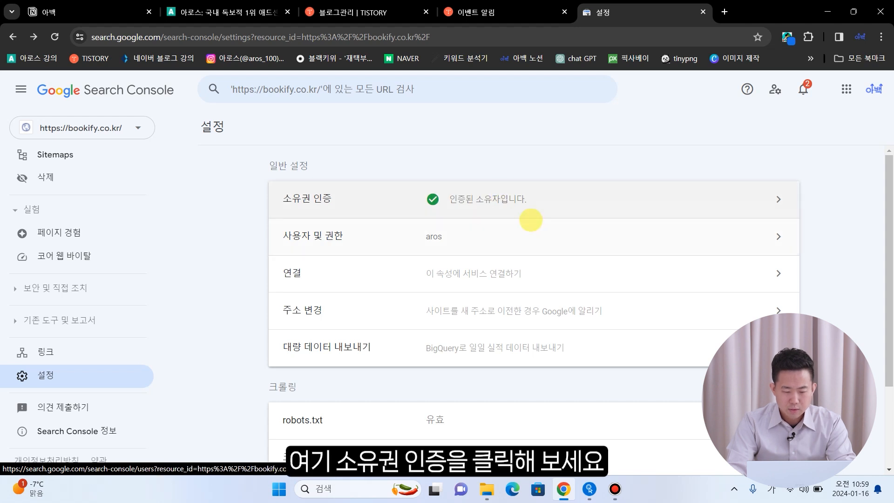
pyautogui.click(519, 198)
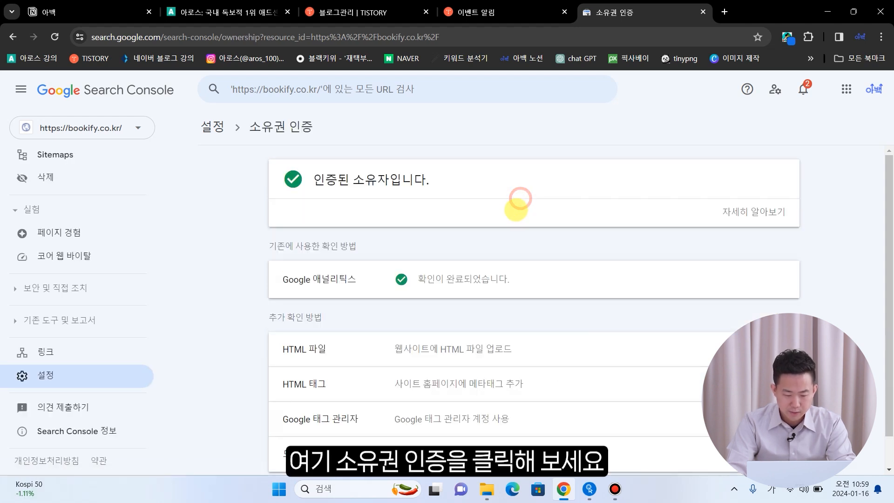
pyautogui.scroll(-1, 518, 210)
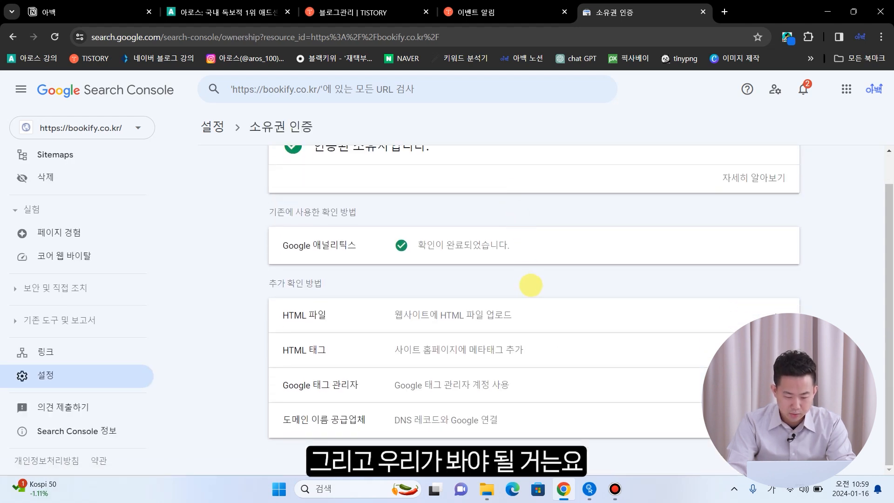
pyautogui.click(512, 349)
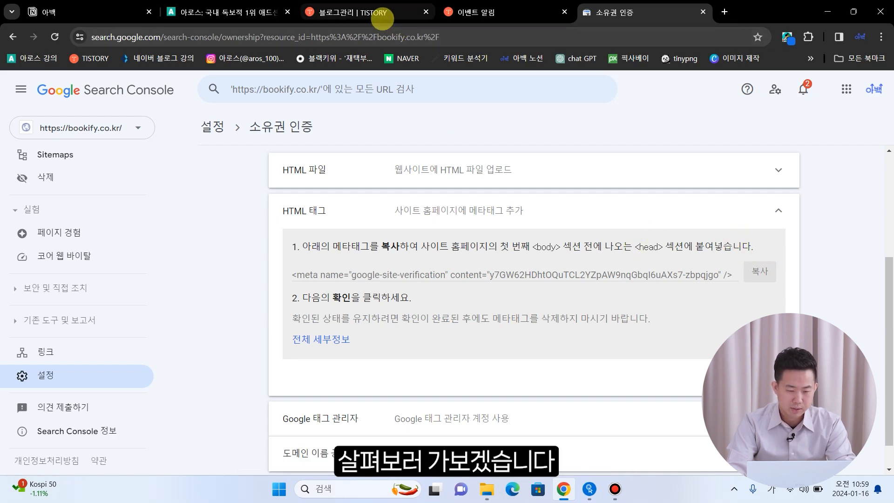
# - Open the Tistory skin's HTML source in the skin editor (스킨 편집 > html 편집)
pyautogui.click(379, 18)
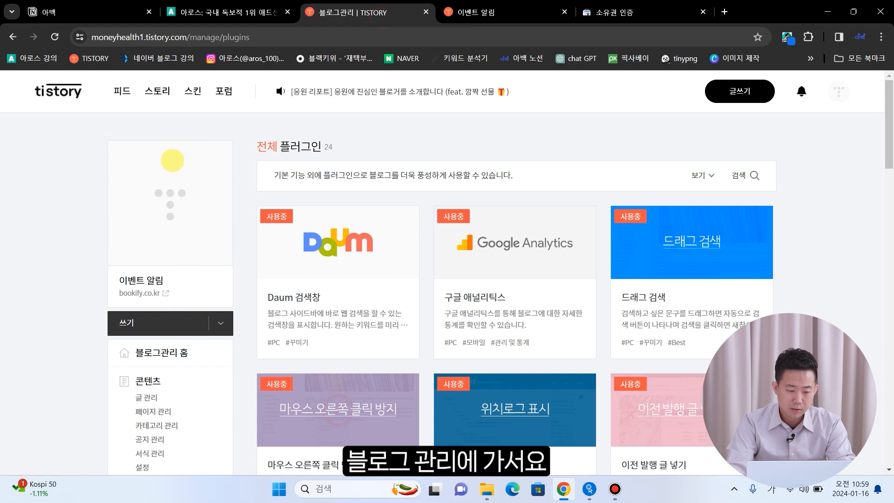
pyautogui.scroll(-1, 171, 149)
pyautogui.scroll(-7, 172, 149)
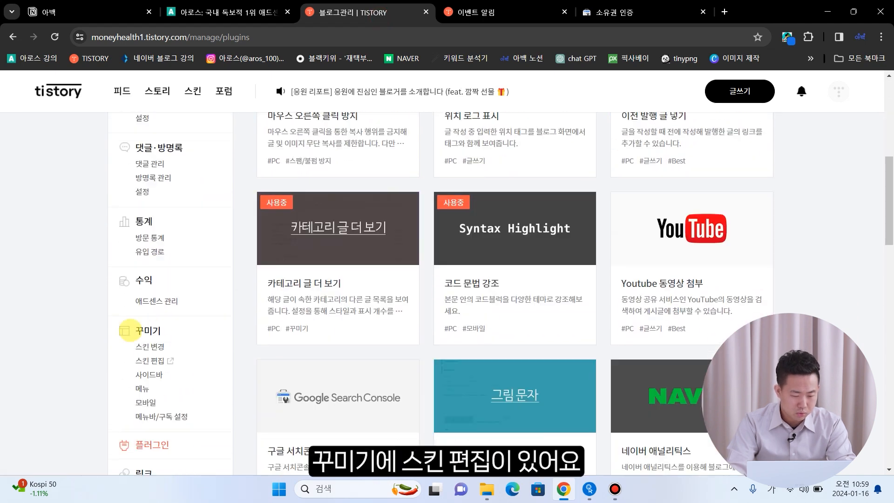
pyautogui.click(149, 361)
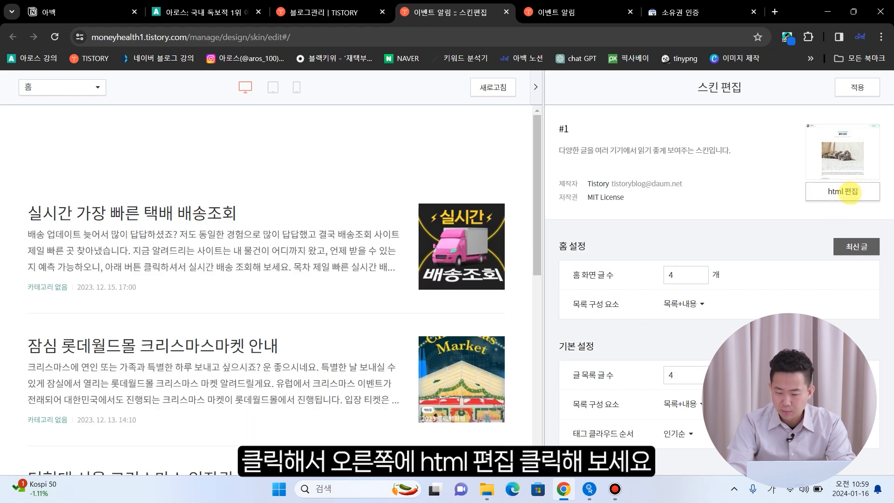
pyautogui.click(843, 191)
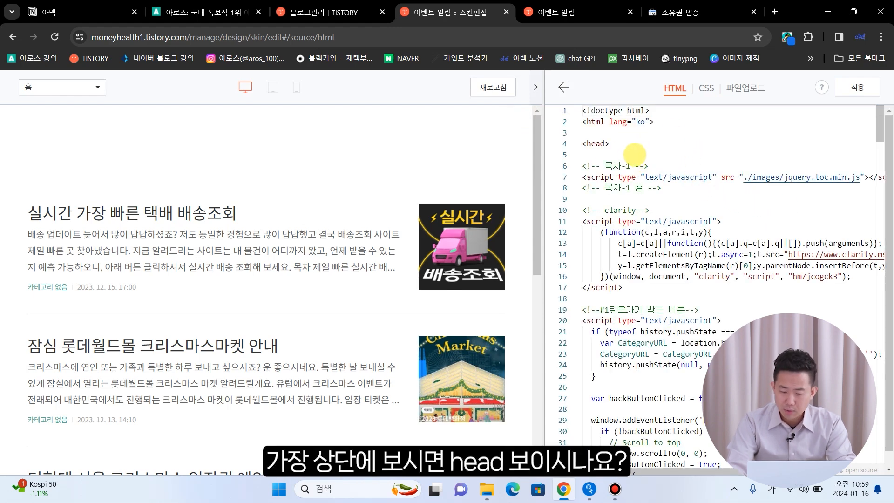
# - Paste the Google verification meta tag on a new line after <head>, apply, and check Search Console
pyautogui.moveTo(584, 144); pyautogui.dragTo(609, 144)
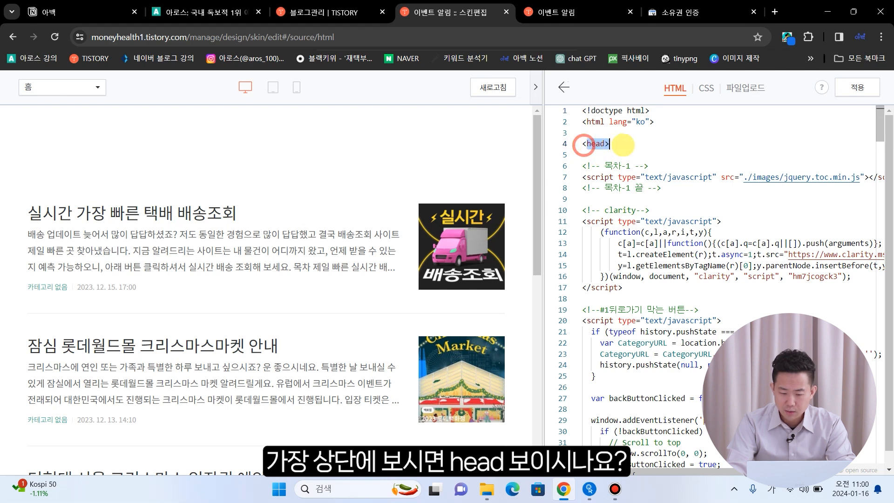
pyautogui.click(603, 152)
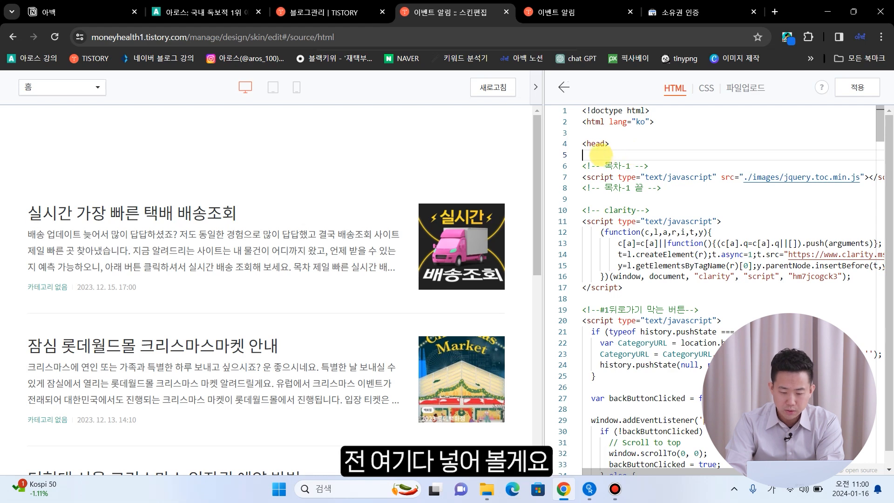
pyautogui.press('Return')
pyautogui.press('Return')
pyautogui.press('Return')
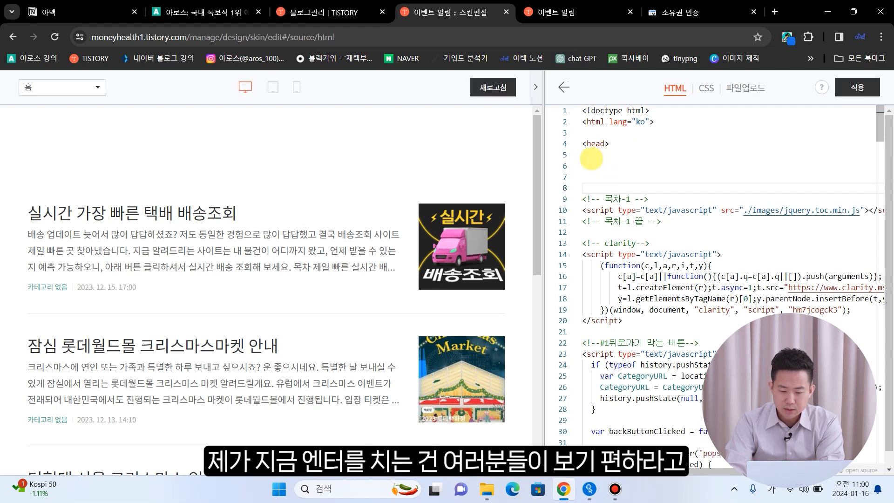
pyautogui.click(584, 165)
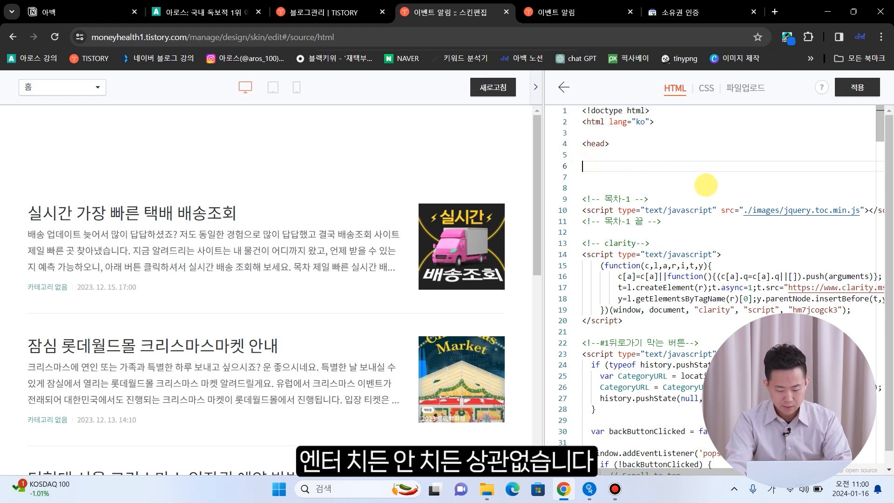
pyautogui.write('<meta name="google-site-verification" content="y7GW62HDhtOQuTCL2YZpAW9nqGbqI6uAXs7-zbpqjgo" />')
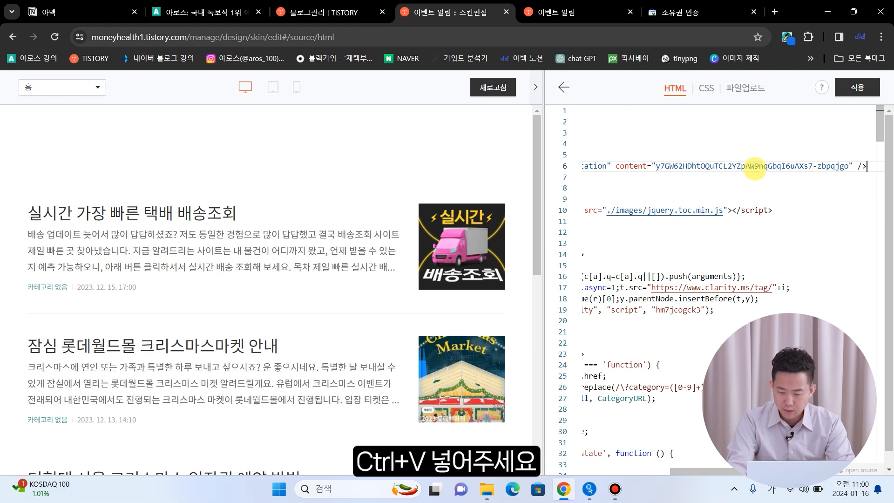
pyautogui.moveTo(723, 470); pyautogui.dragTo(722, 472)
pyautogui.moveTo(722, 472); pyautogui.dragTo(631, 471)
pyautogui.click(680, 186)
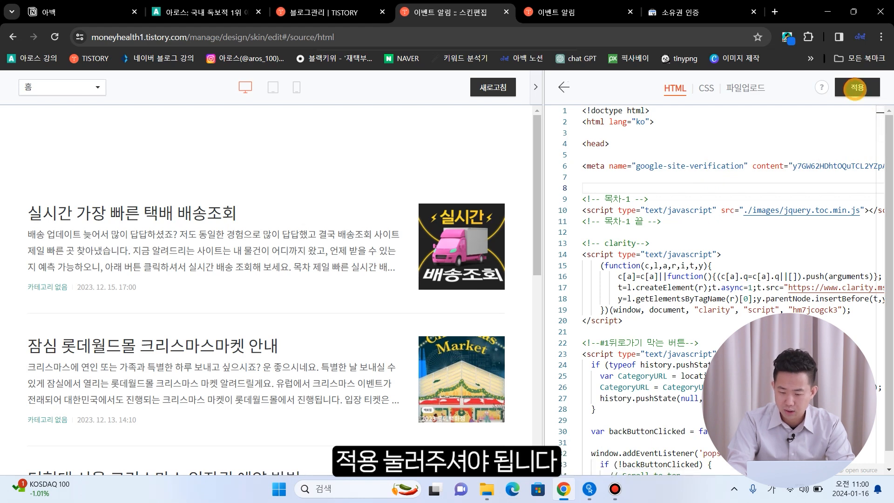
pyautogui.click(688, 12)
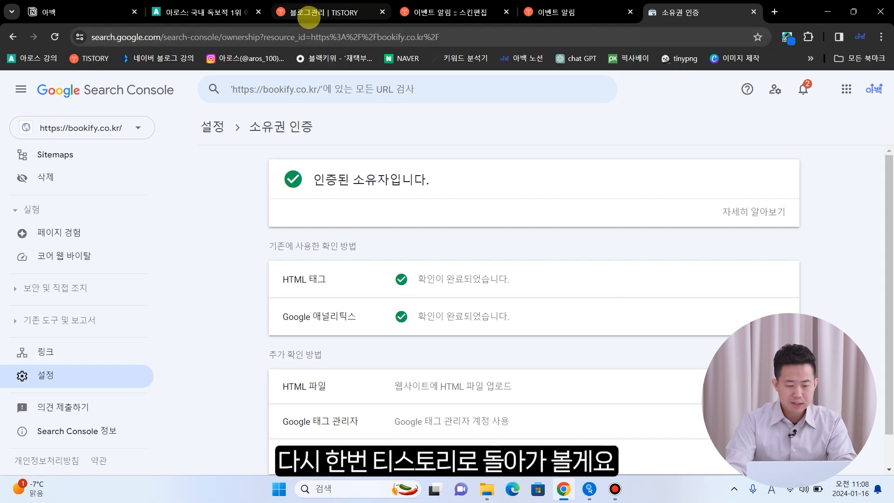
# - Reopen the 구글 서치콘솔 plugin in Tistory and start 계정 연결하기 to get the account chooser
pyautogui.click(317, 13)
pyautogui.scroll(-11, 416, 173)
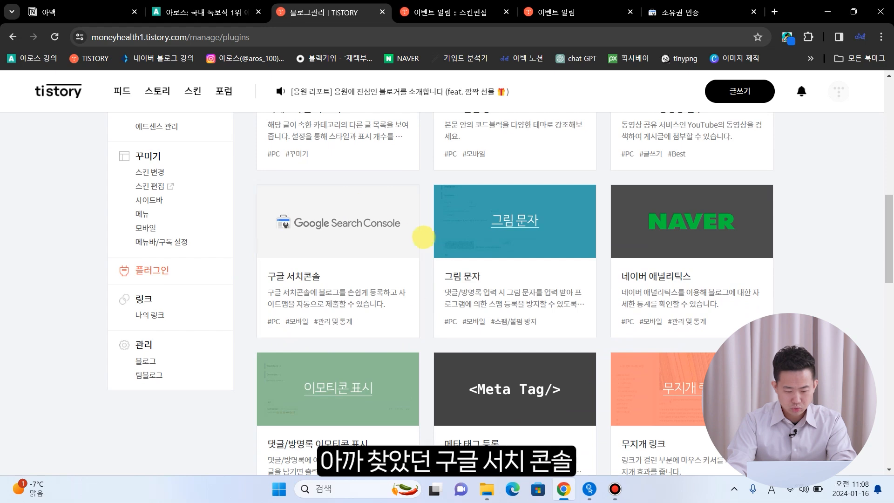
pyautogui.click(307, 277)
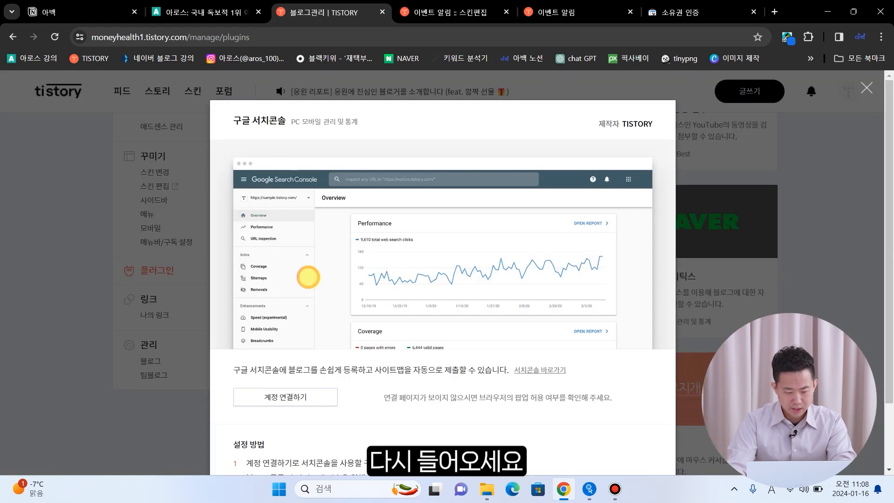
pyautogui.scroll(-2, 307, 284)
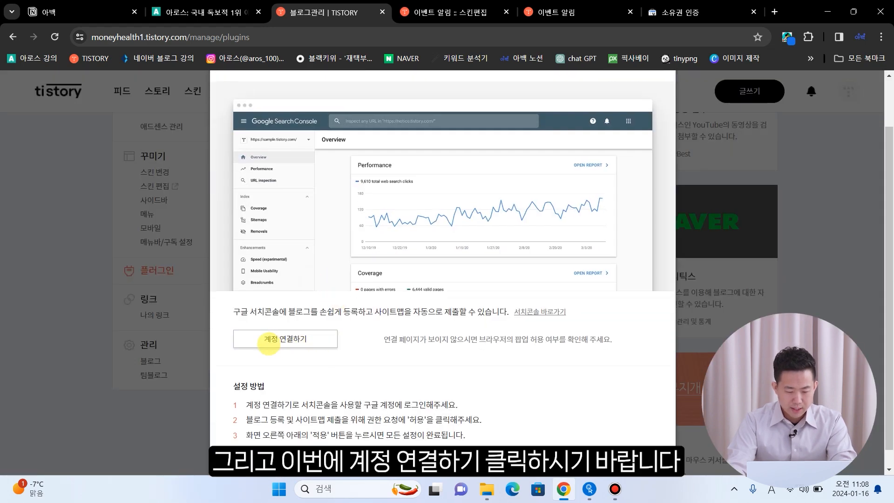
pyautogui.click(317, 341)
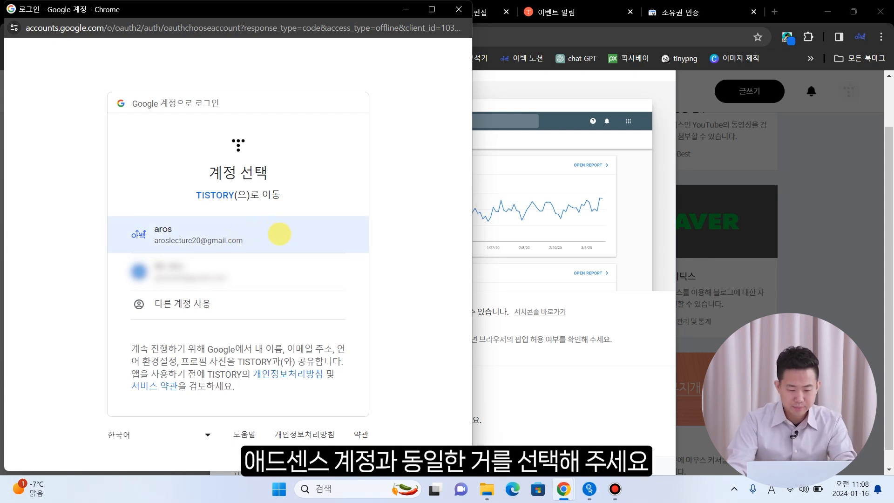
# - Choose the Google account and grant all requested Search Console permissions (모두 선택)
pyautogui.click(280, 235)
pyautogui.click(139, 241)
pyautogui.scroll(-5, 239, 256)
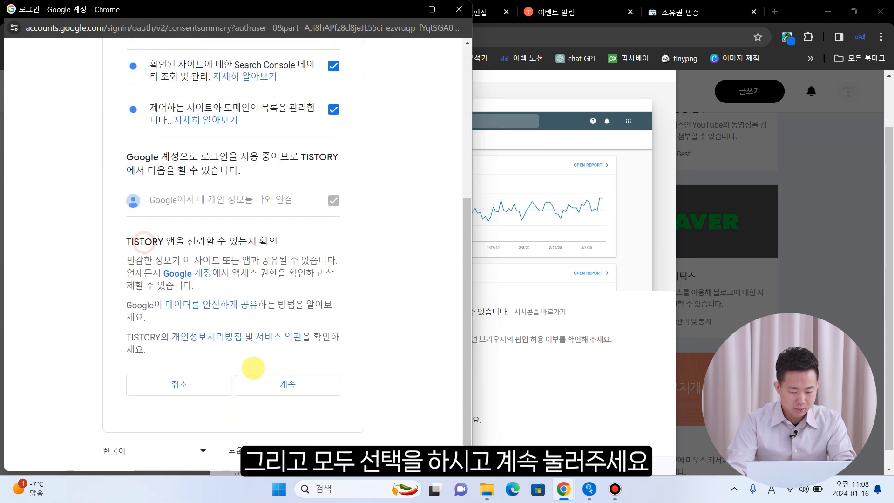
pyautogui.click(275, 383)
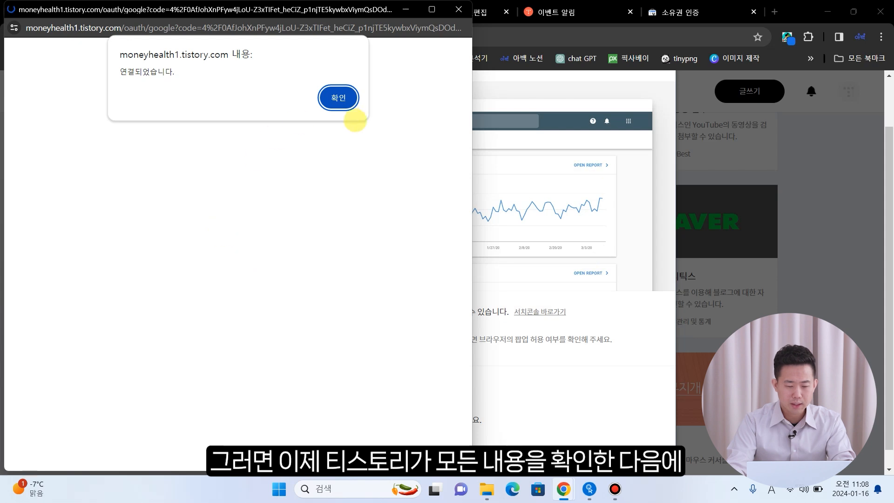
# - Dismiss the 연결되었습니다 alert and apply the Search Console plugin connection
pyautogui.click(338, 98)
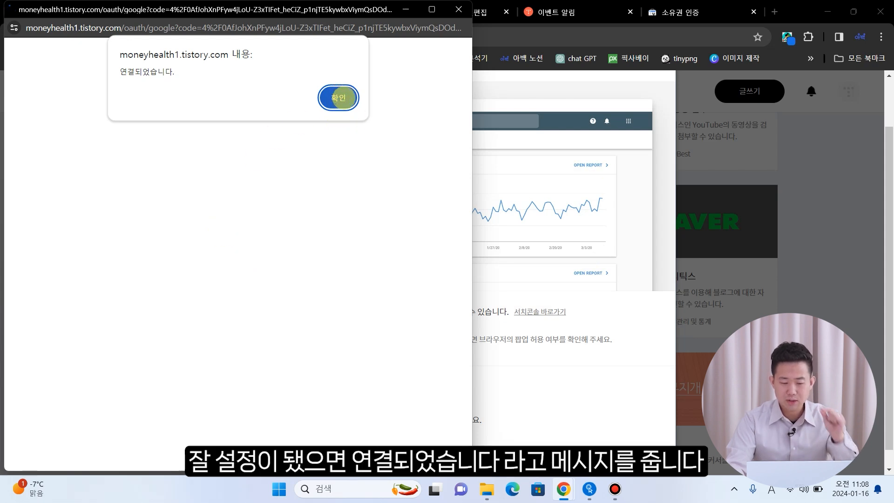
pyautogui.click(338, 98)
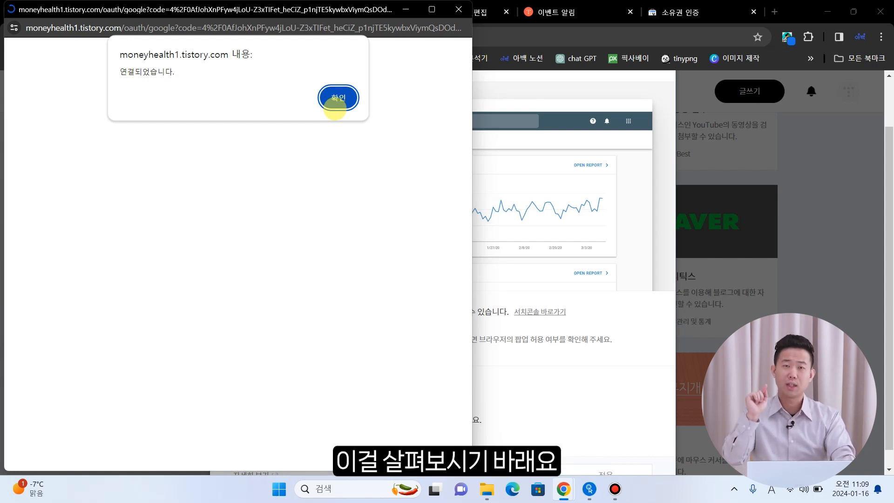
pyautogui.click(335, 104)
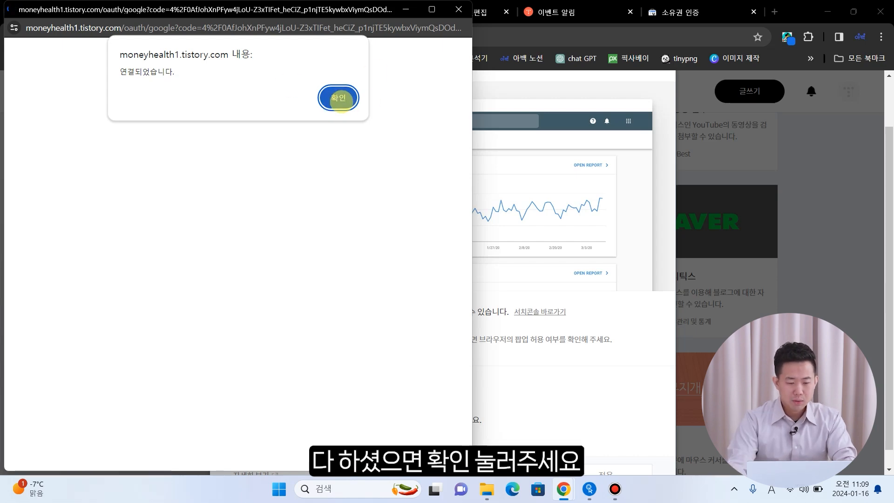
pyautogui.scroll(-1, 364, 109)
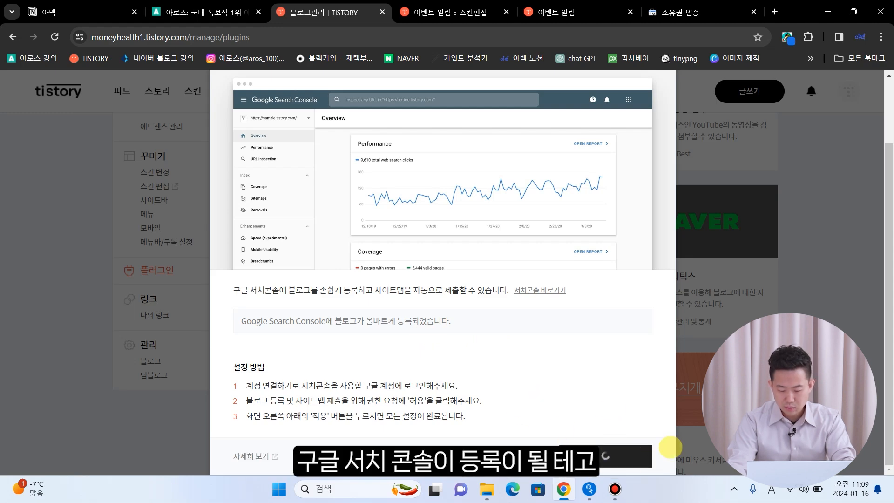
pyautogui.click(654, 454)
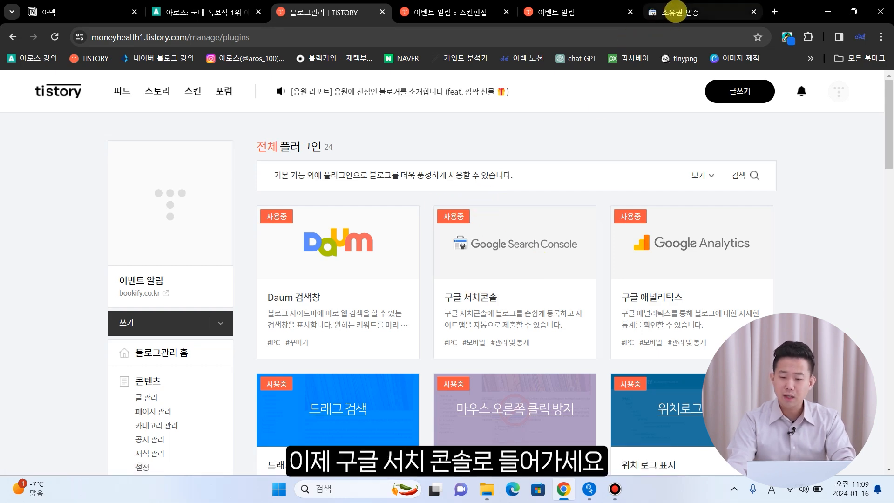
pyautogui.click(677, 10)
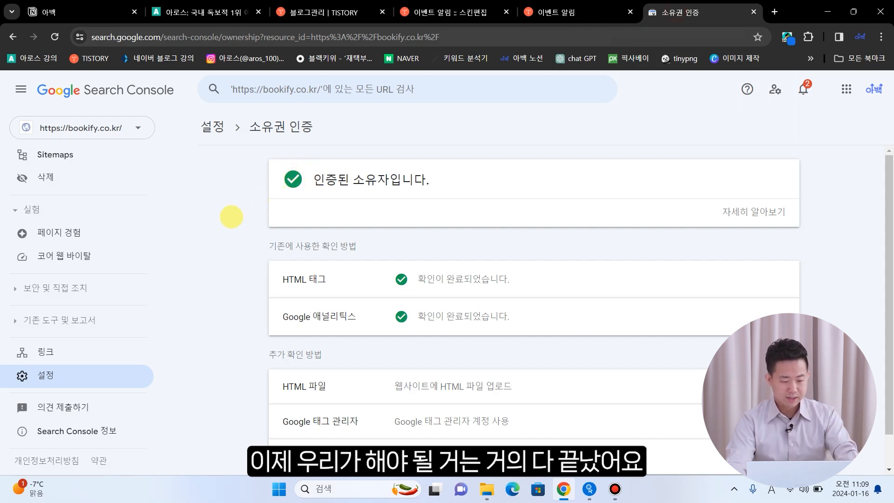
pyautogui.scroll(3, 70, 207)
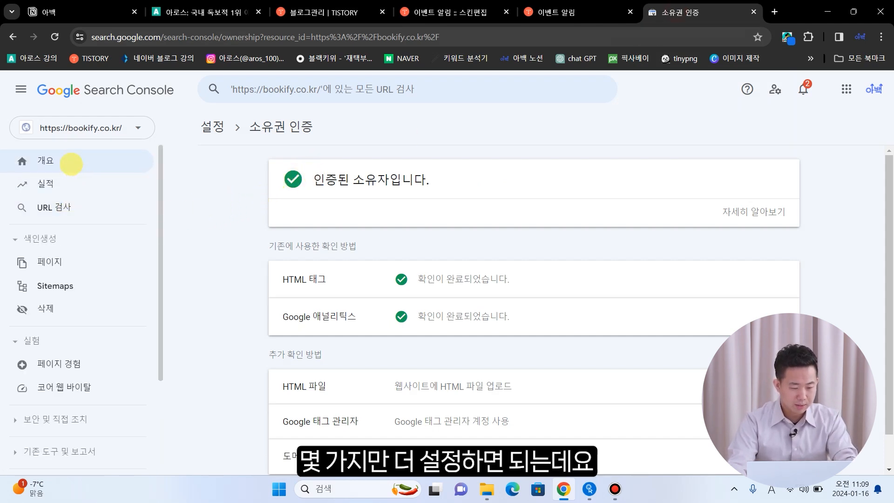
pyautogui.scroll(-1, 56, 200)
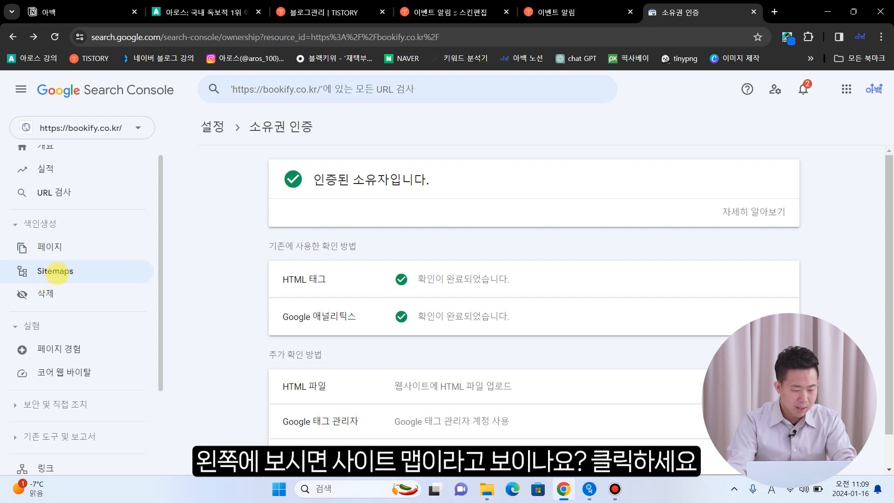
pyautogui.click(55, 271)
# - Submit rss as a new sitemap and close the submission confirmation
pyautogui.click(408, 219)
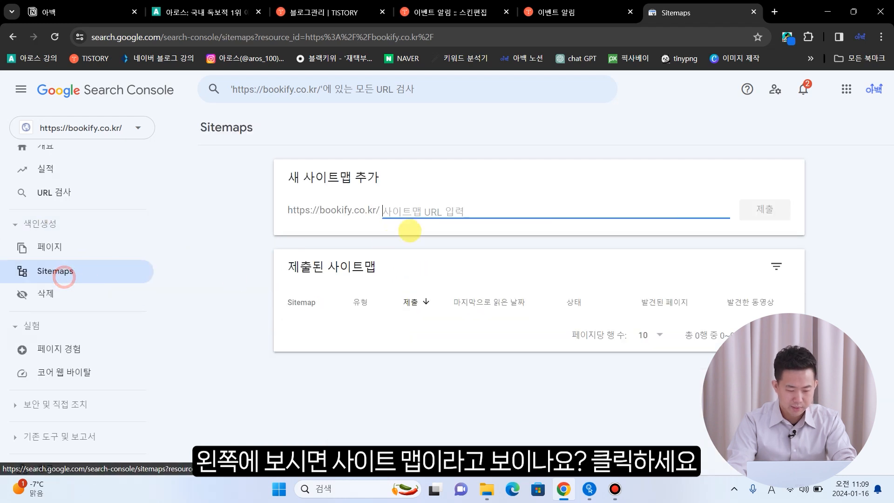
pyautogui.write('rss')
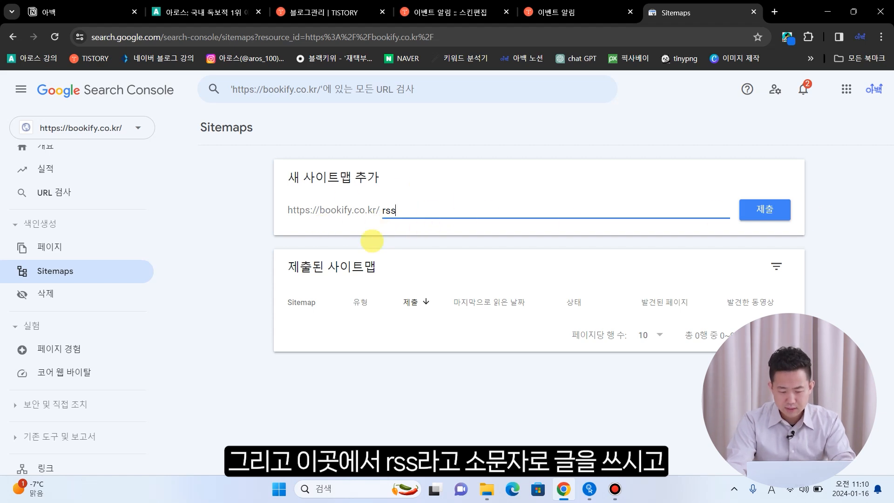
pyautogui.click(775, 209)
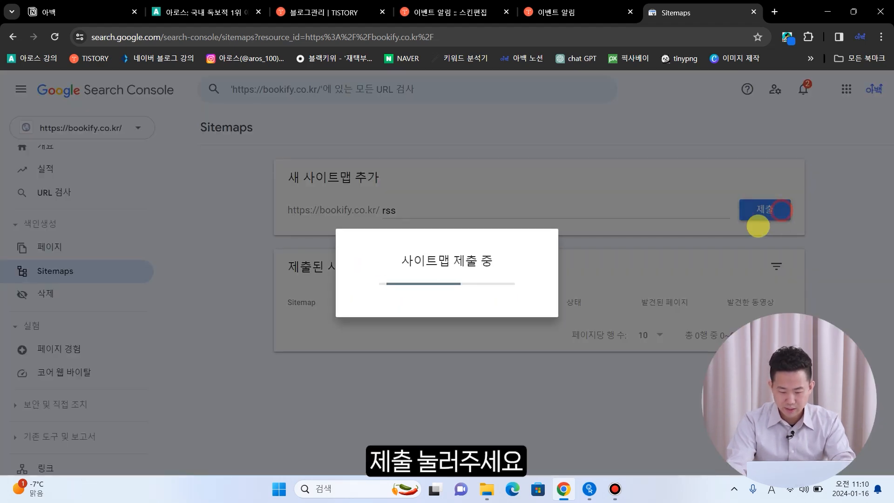
pyautogui.click(597, 320)
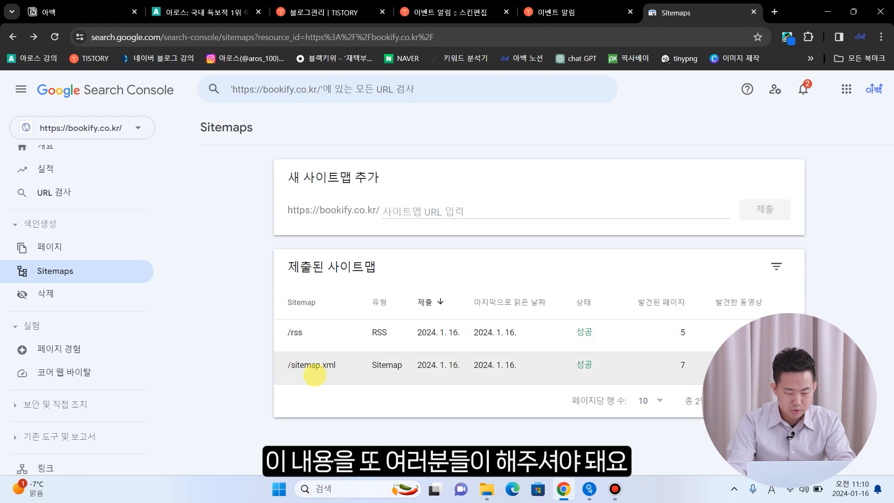
# - Enter sitemap.xml in the Add a new sitemap field and submit it
pyautogui.click(411, 211)
pyautogui.write('s')
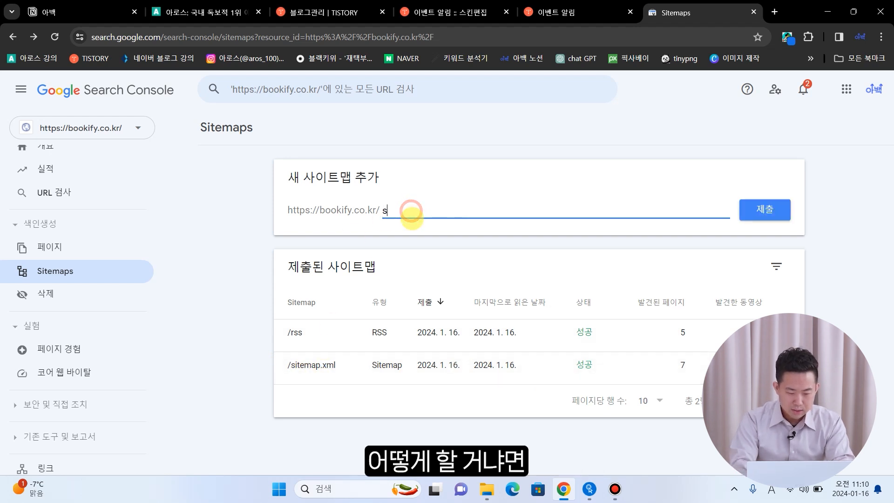
pyautogui.write('itemap.xml')
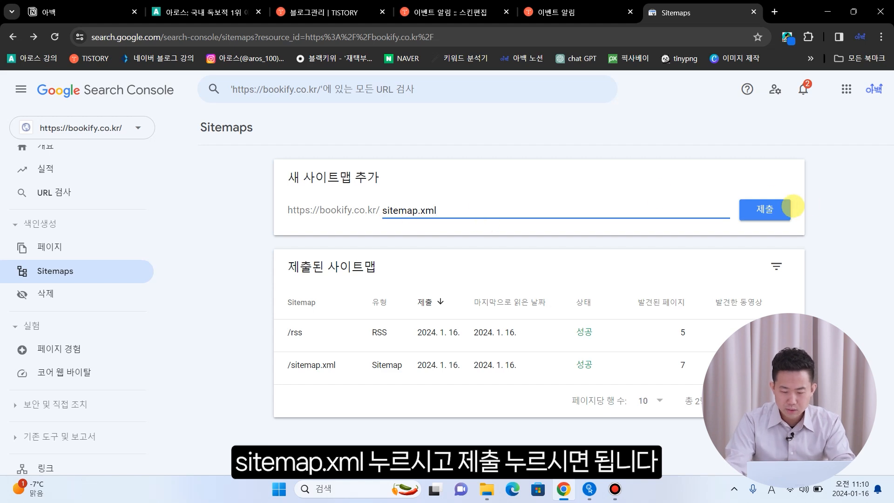
pyautogui.click(768, 211)
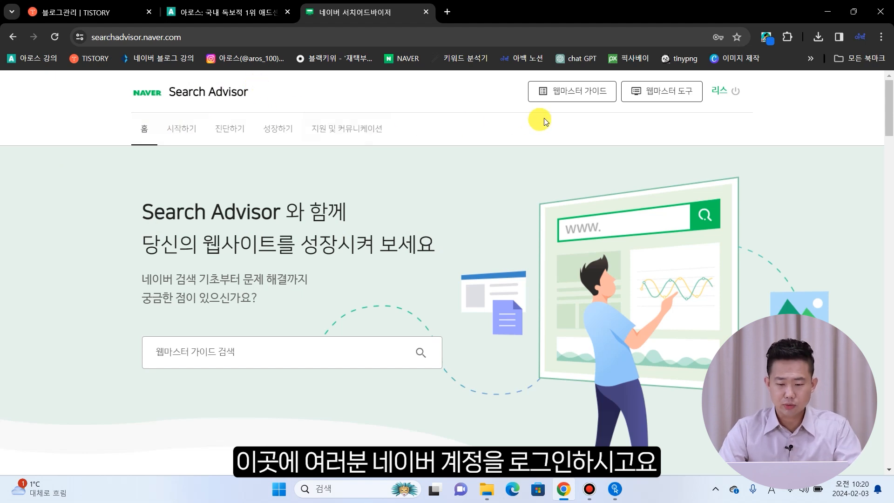
# - Open Naver's webmaster tools site list, then return to the Tistory blog management tab
pyautogui.click(652, 98)
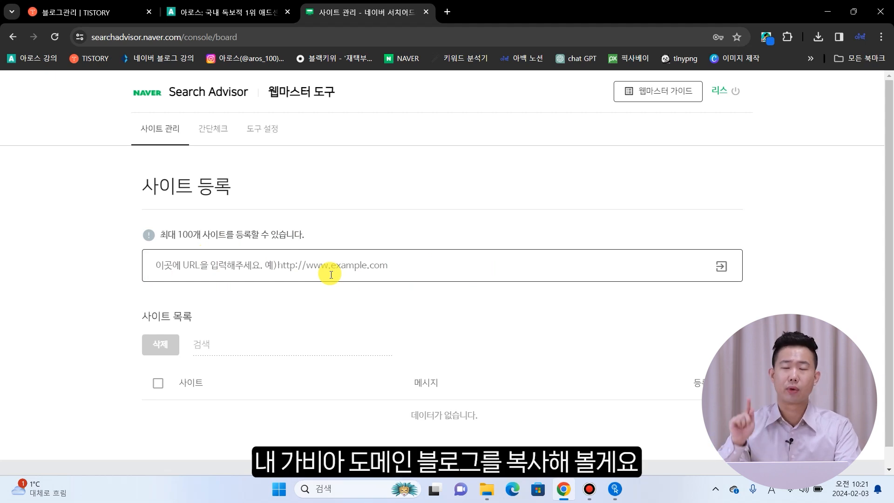
pyautogui.click(82, 9)
pyautogui.scroll(2, 86, 209)
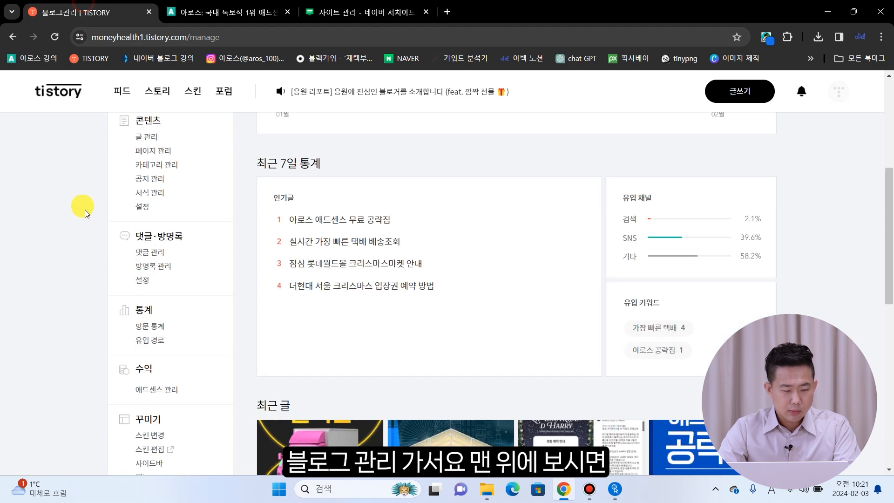
# - Open bookify.co.kr in a new tab, copy its address, and switch back to Naver Search Advisor
pyautogui.scroll(5, 86, 212)
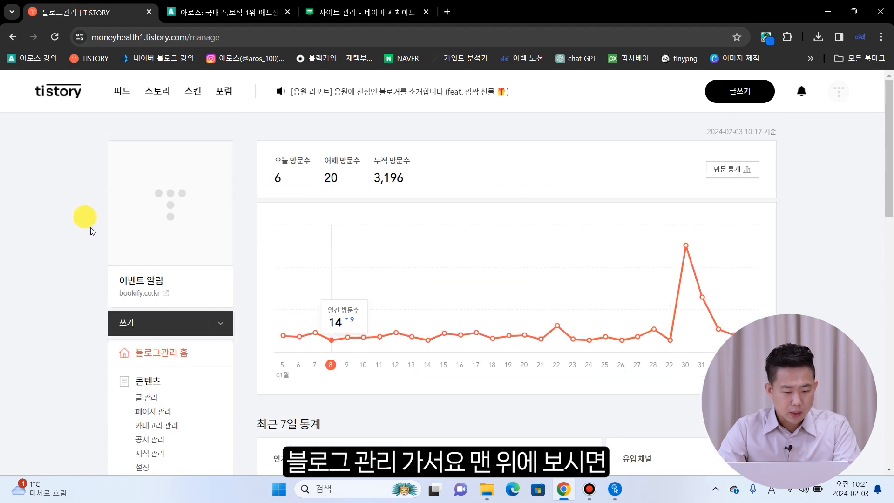
pyautogui.click(140, 293)
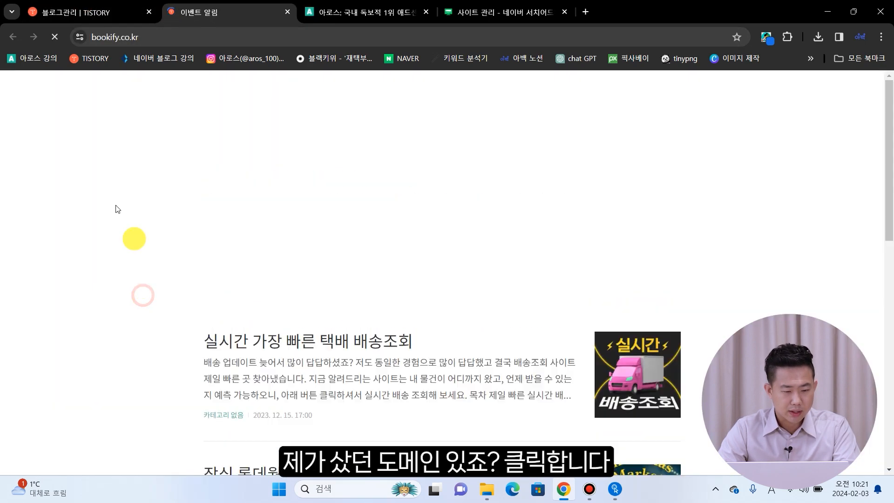
pyautogui.click(186, 37)
pyautogui.click(223, 37)
pyautogui.moveTo(254, 37); pyautogui.dragTo(122, 37)
pyautogui.hotkey('ctrl', 'c')
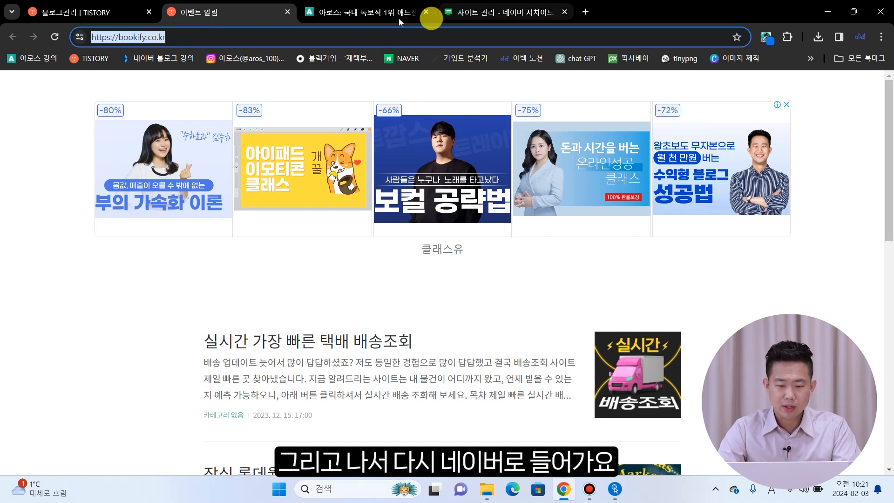
pyautogui.click(476, 15)
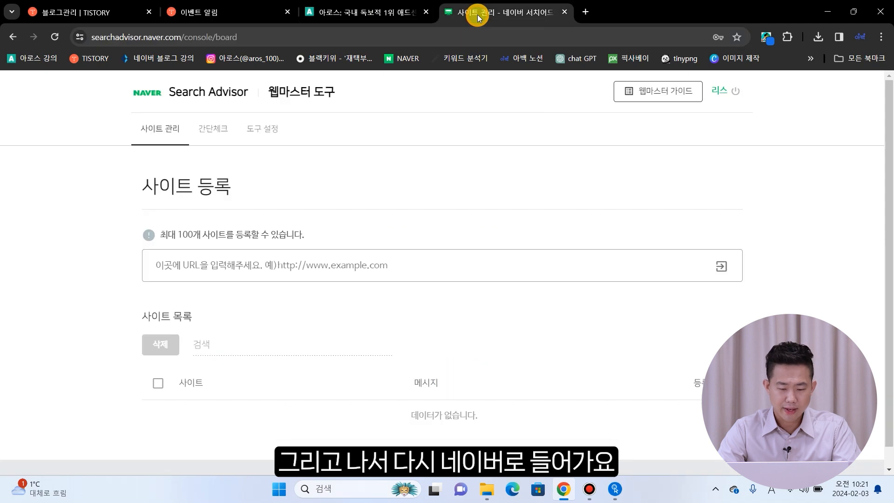
pyautogui.click(186, 260)
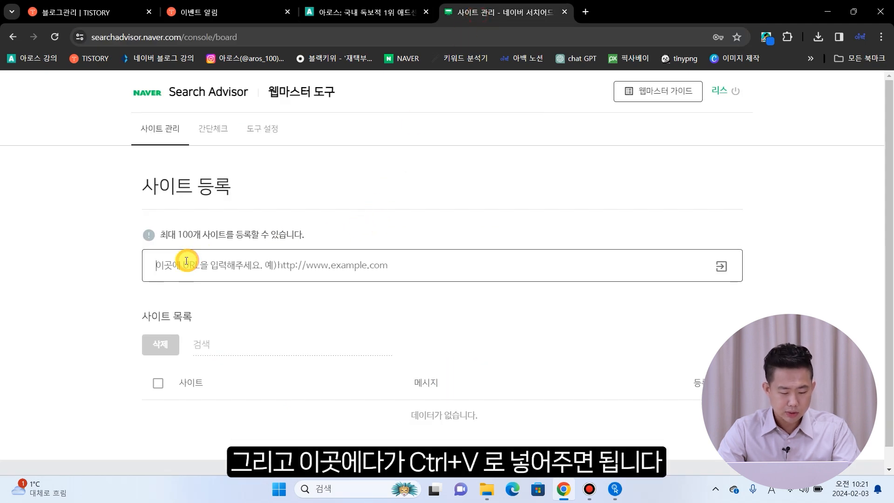
pyautogui.hotkey('ctrl', 'v')
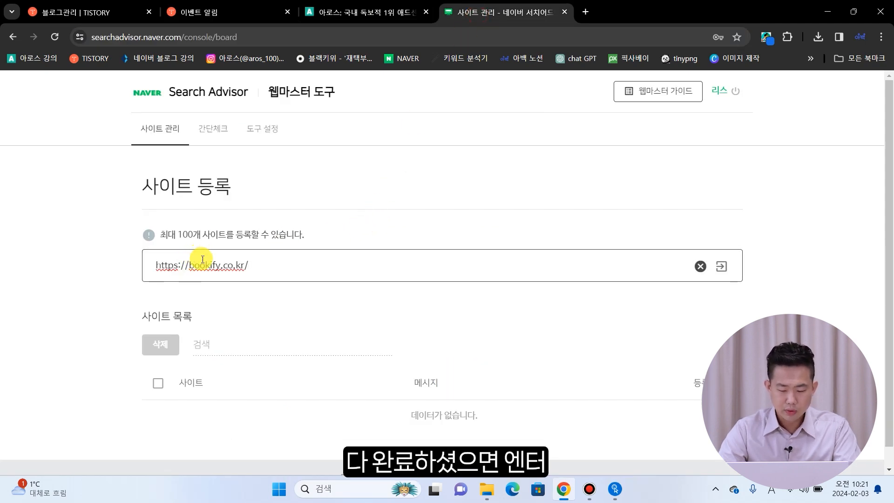
pyautogui.press('Return')
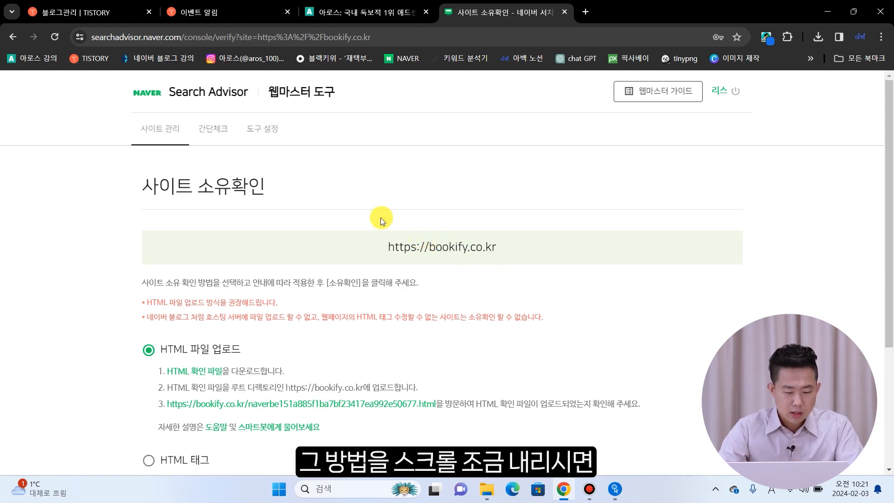
# - Choose HTML tag verification and copy the naver-site-verification meta tag for Tistory
pyautogui.scroll(-2, 381, 217)
pyautogui.scroll(-1, 381, 228)
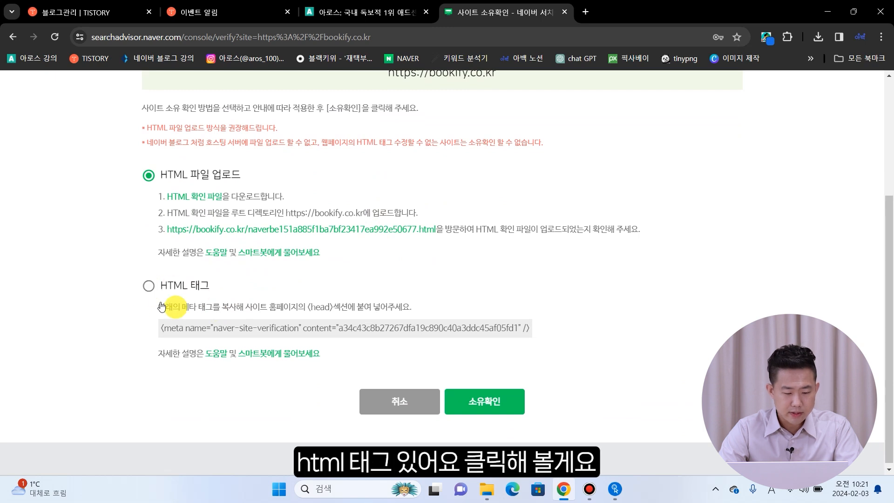
pyautogui.click(149, 287)
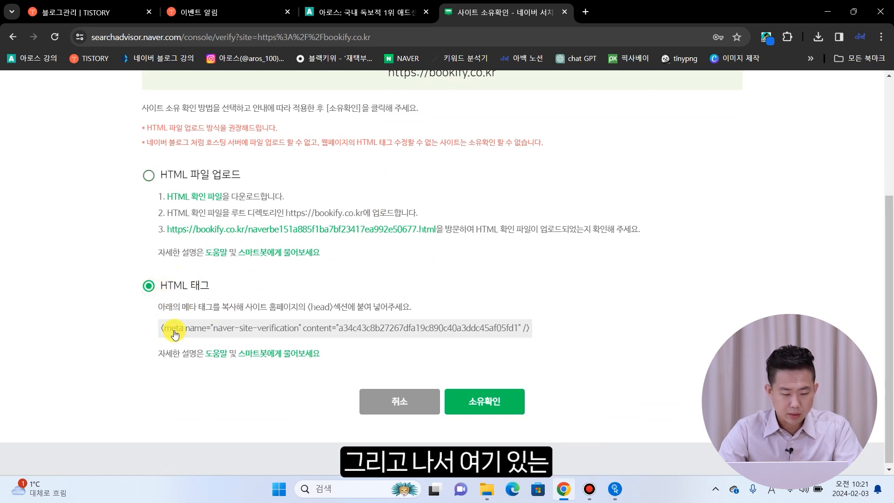
pyautogui.doubleClick(435, 329)
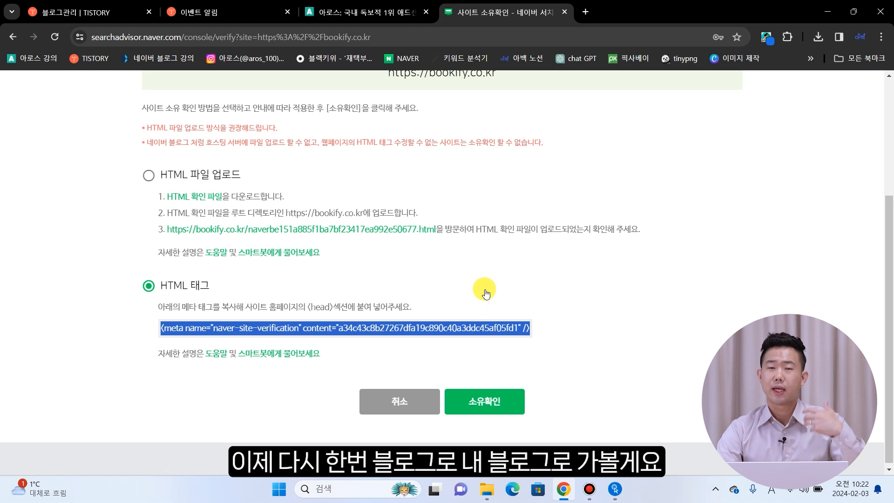
pyautogui.click(67, 13)
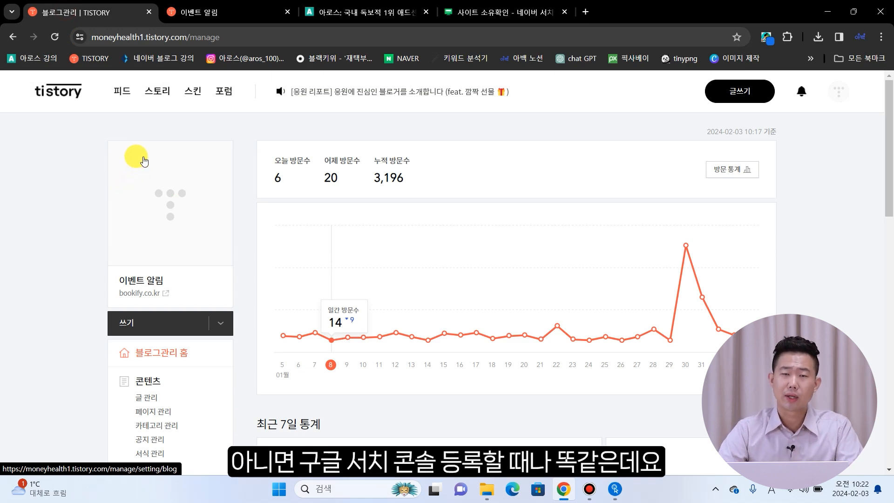
# - Paste the naver-site-verification meta tag onto line 5 under <head> in the skin's HTML
pyautogui.scroll(-5, 110, 243)
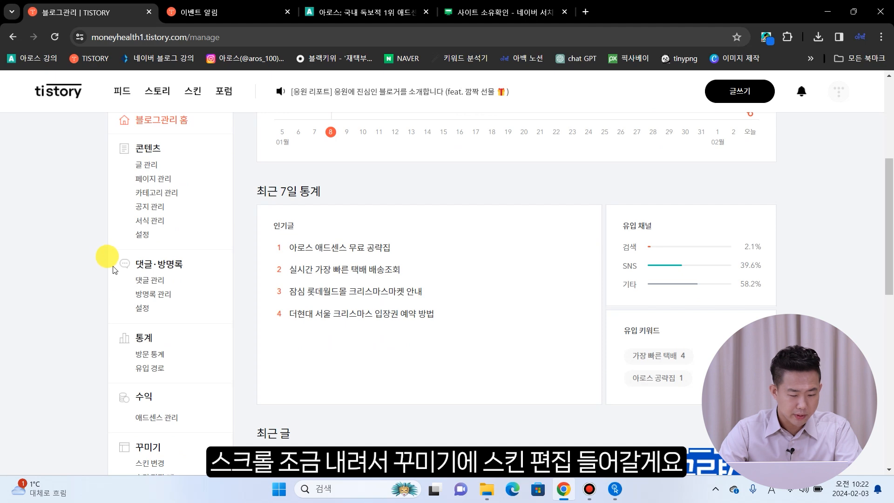
pyautogui.scroll(-3, 114, 269)
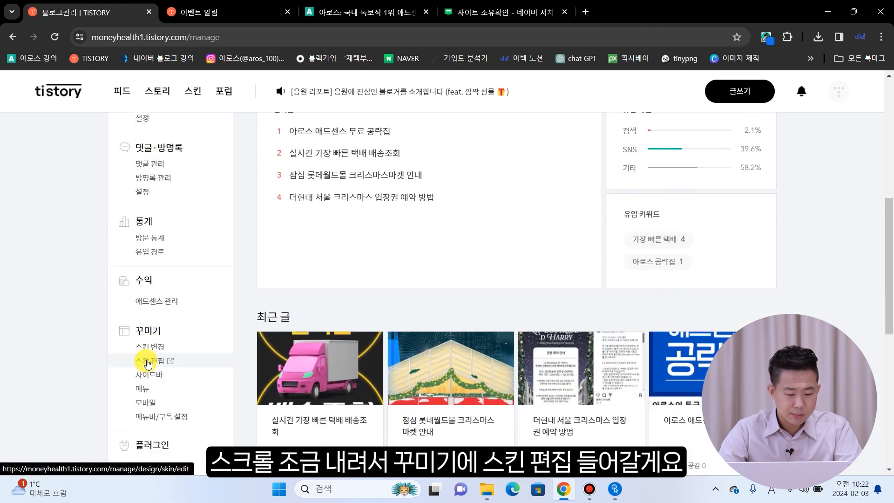
pyautogui.click(148, 363)
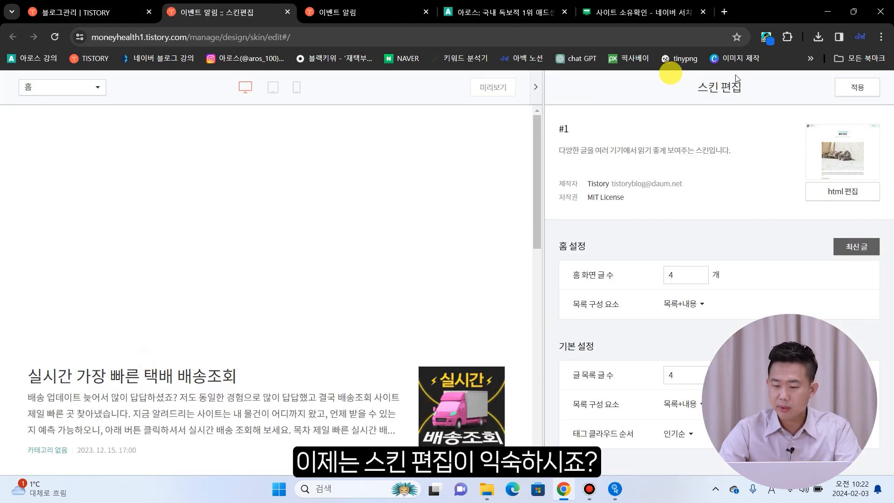
pyautogui.click(836, 191)
pyautogui.click(502, 120)
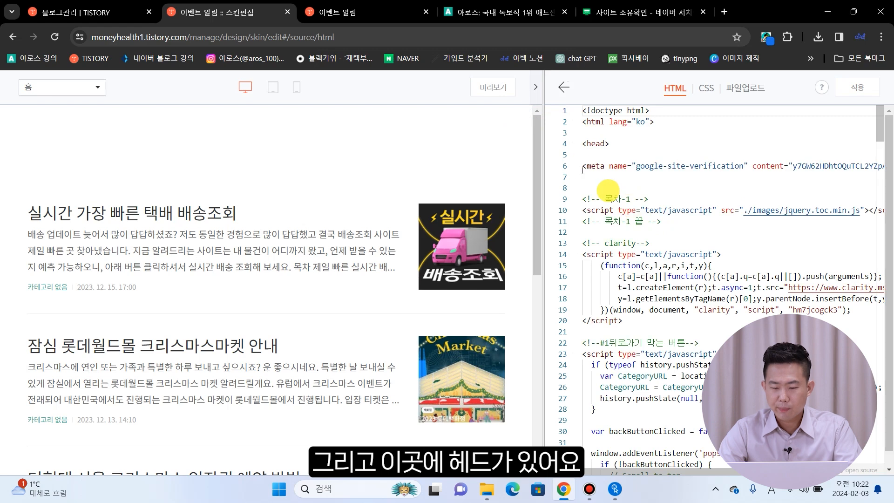
pyautogui.click(605, 153)
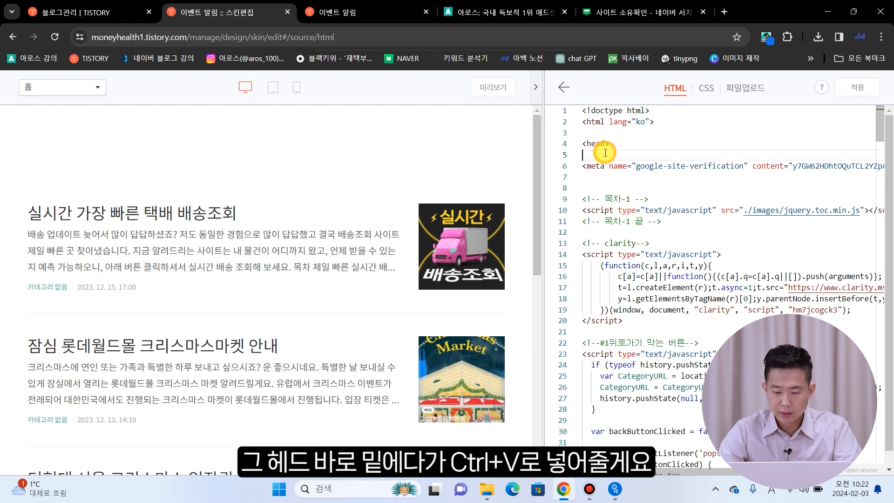
pyautogui.hotkey('ctrl', 'v')
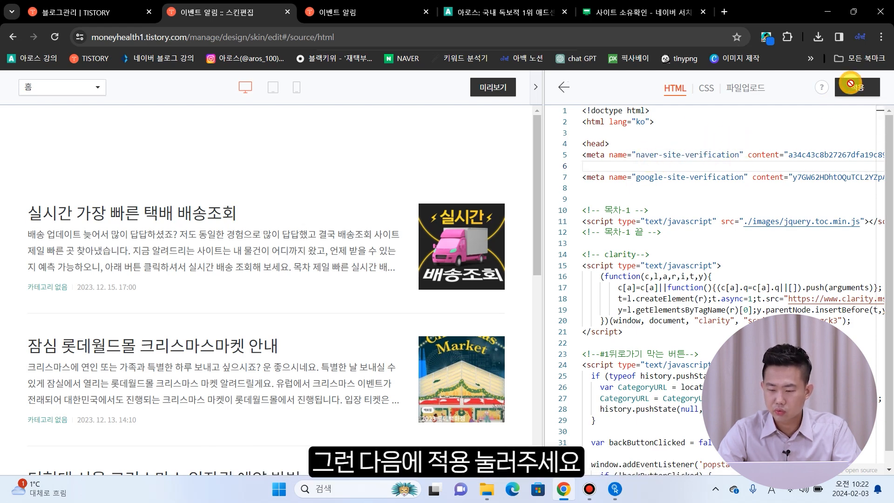
pyautogui.click(628, 14)
# - Run ownership verification for bookify.co.kr, entering the security captcha and acknowledging the completion alert
pyautogui.click(536, 259)
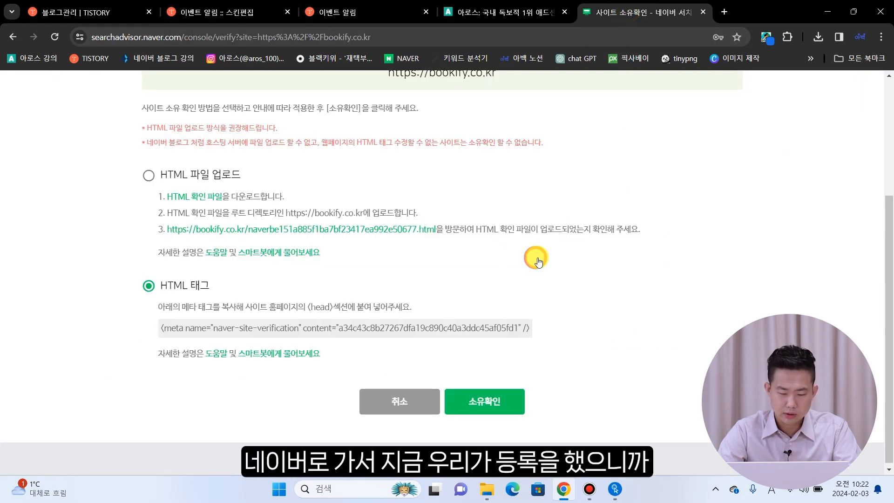
pyautogui.click(476, 401)
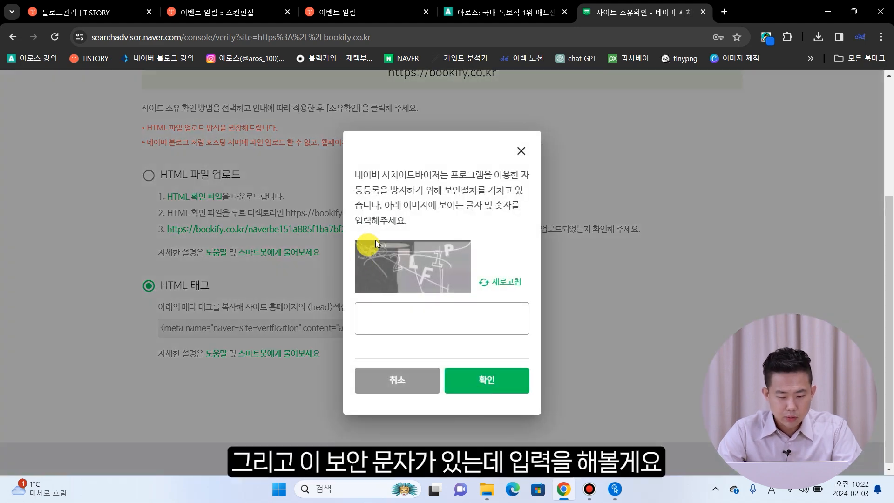
pyautogui.click(433, 316)
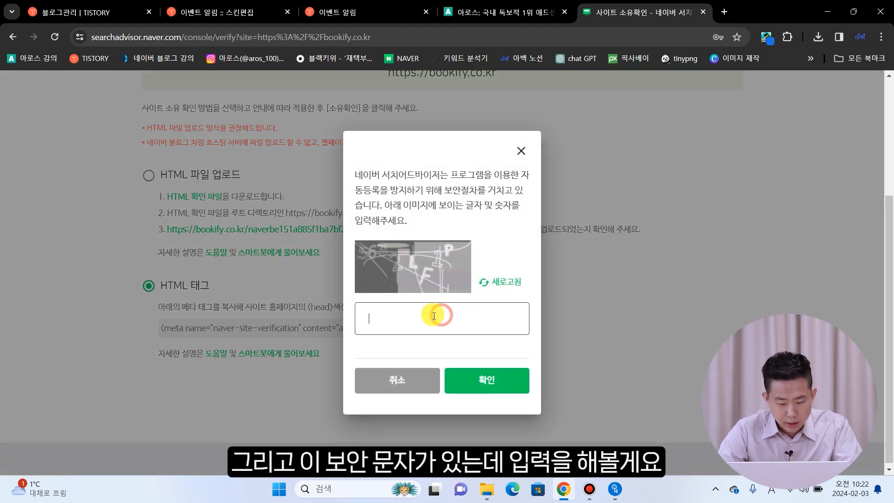
pyautogui.write('5632LF1P')
pyautogui.press('Return')
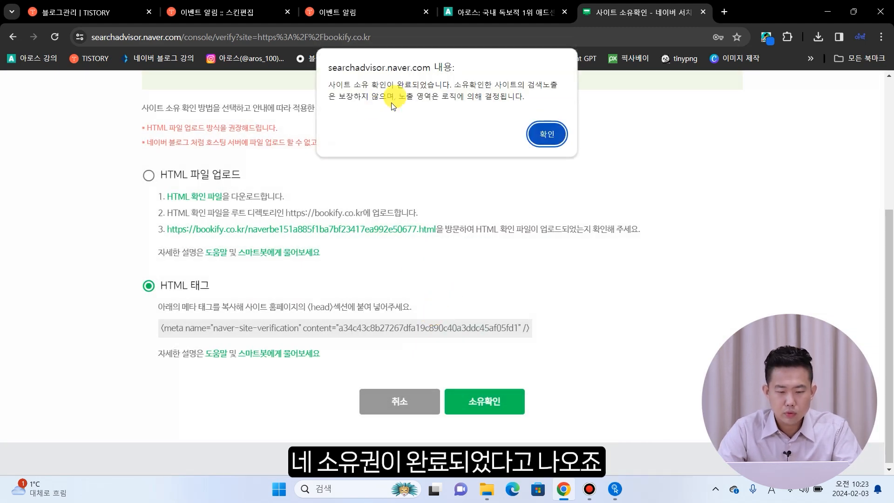
pyautogui.click(546, 135)
pyautogui.scroll(-1, 359, 236)
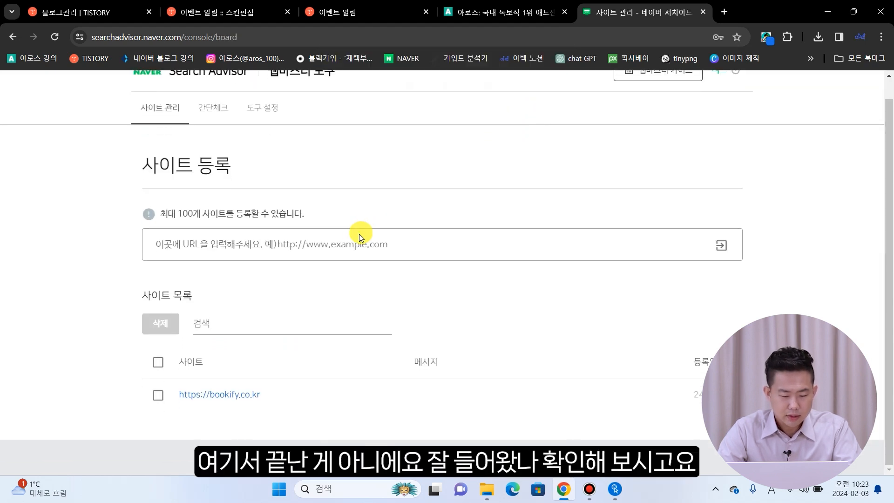
# - Open the bookify.co.kr site's request options and go to RSS submission
pyautogui.click(215, 397)
pyautogui.scroll(-1, 232, 358)
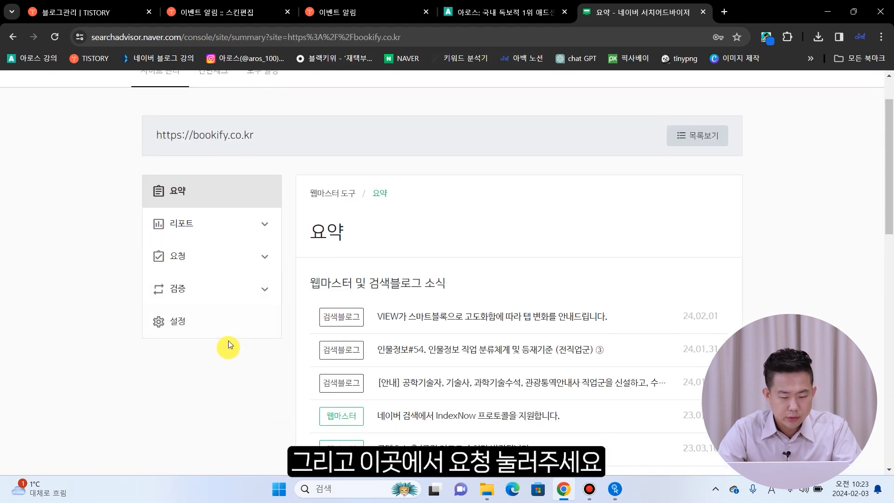
pyautogui.click(218, 265)
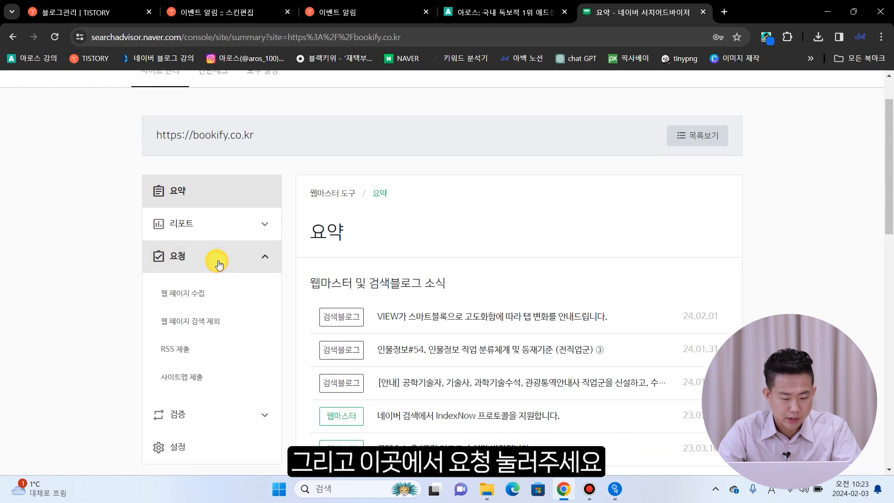
pyautogui.click(193, 358)
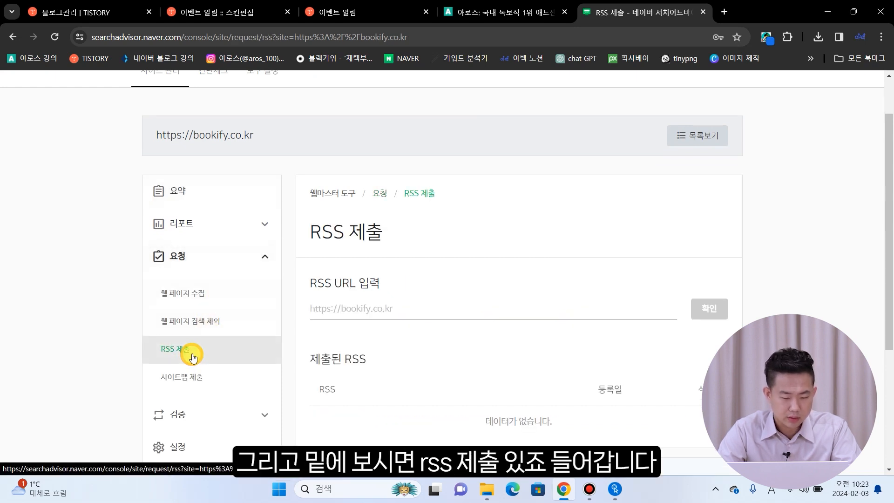
pyautogui.click(200, 12)
pyautogui.click(194, 37)
pyautogui.hotkey('ctrl', 'c')
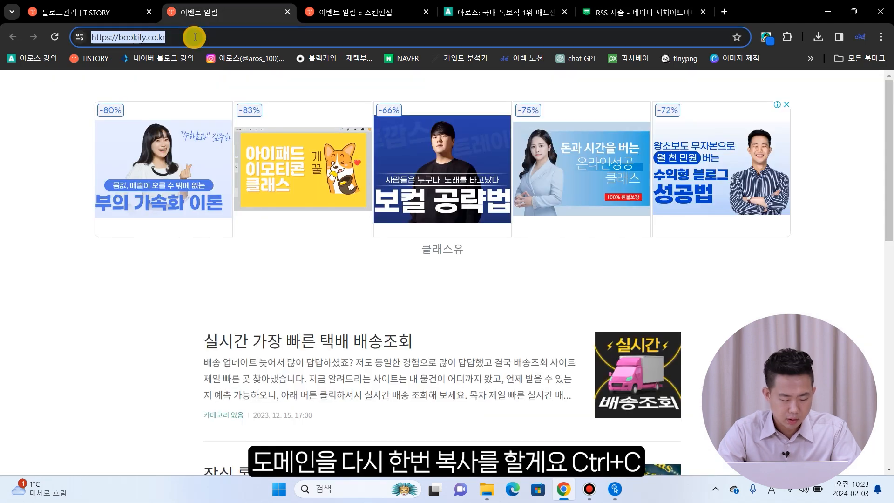
pyautogui.click(626, 14)
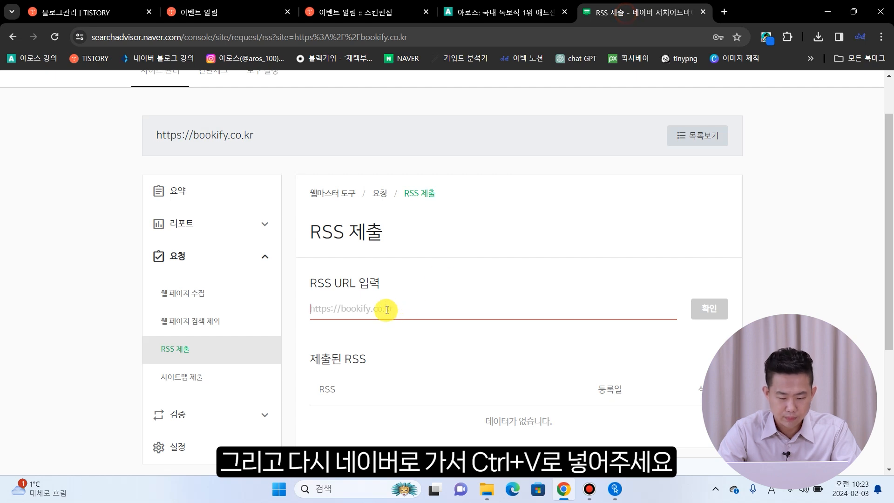
pyautogui.hotkey('ctrl', 'v')
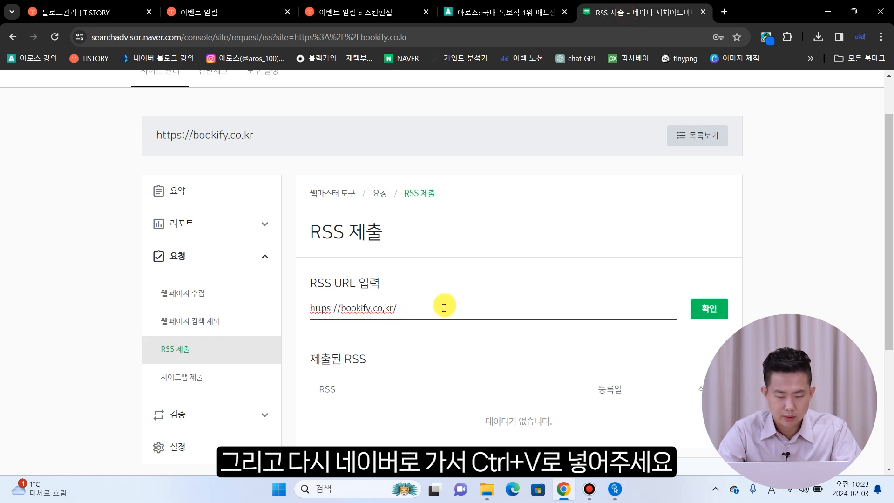
pyautogui.write('rss')
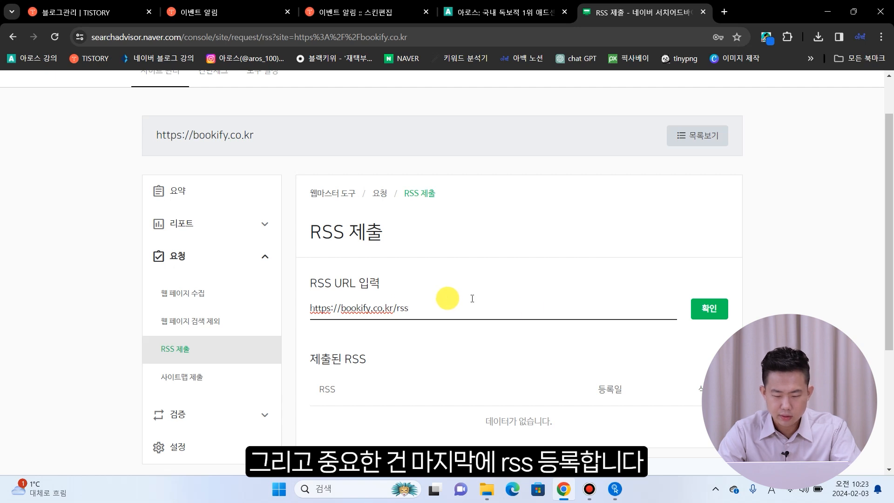
pyautogui.click(716, 314)
pyautogui.click(417, 325)
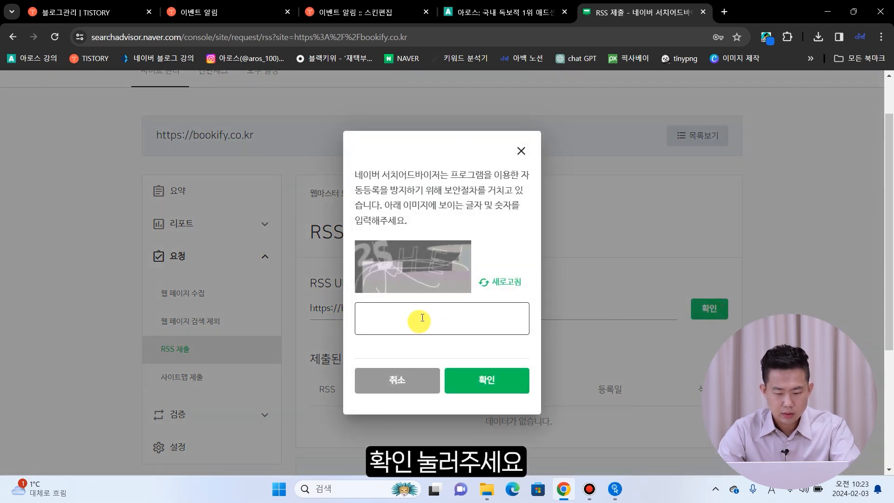
pyautogui.write('2she')
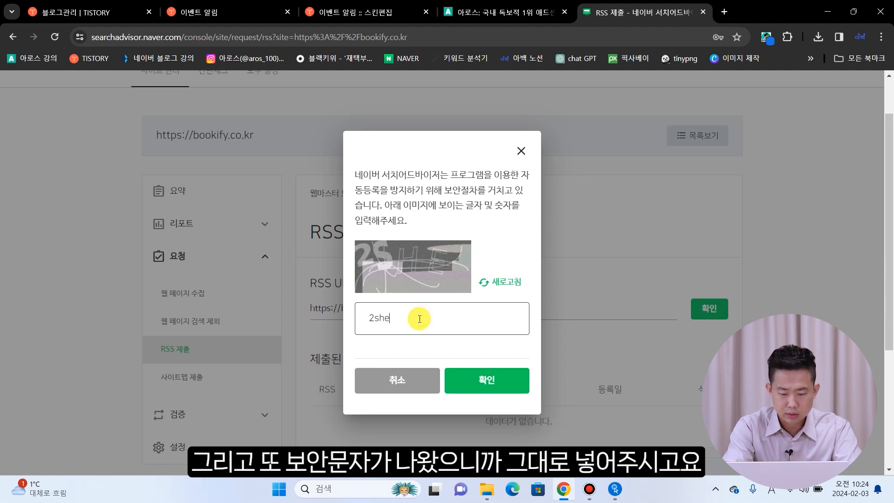
pyautogui.press('Return')
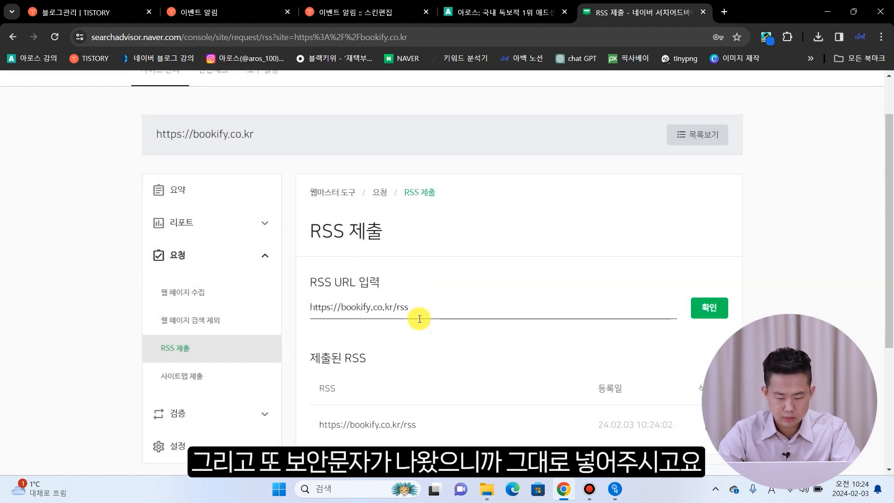
pyautogui.scroll(-1, 419, 319)
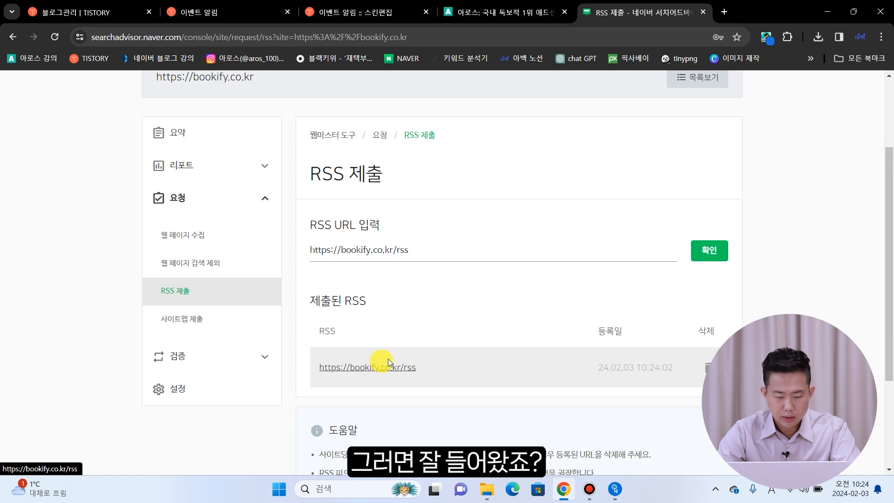
pyautogui.click(182, 326)
pyautogui.click(381, 252)
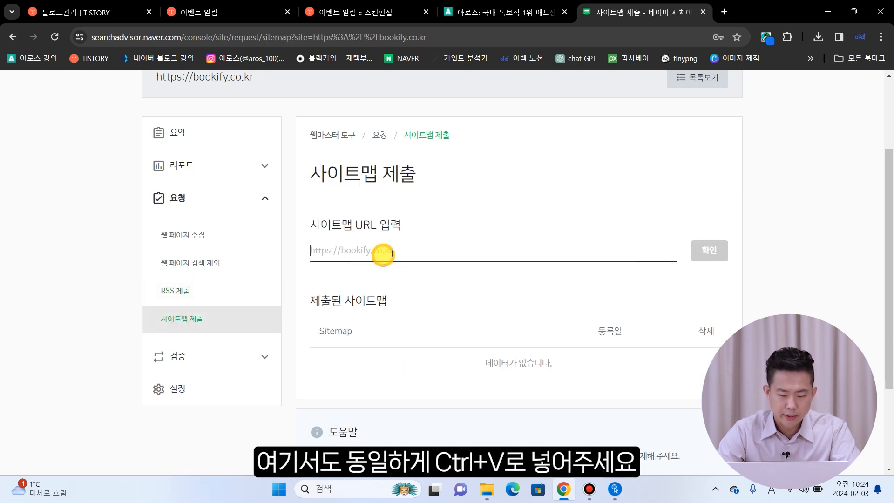
pyautogui.hotkey('ctrl', 'v')
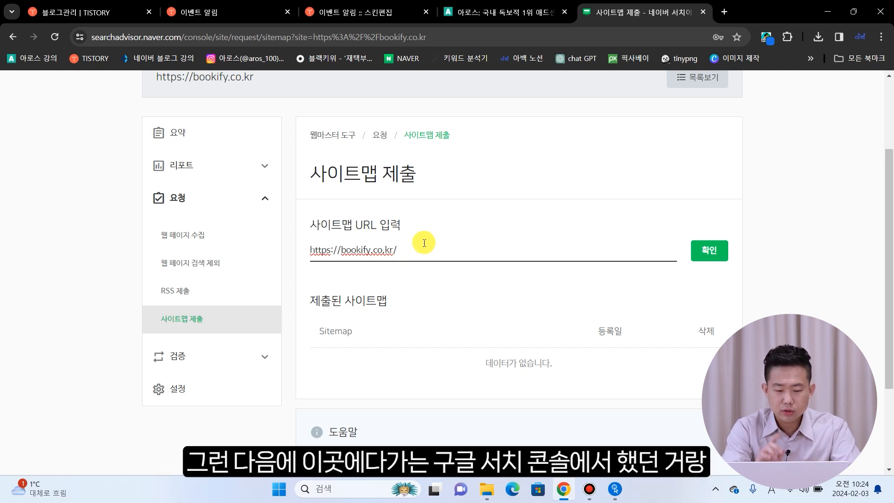
pyautogui.write('sitemap.xml')
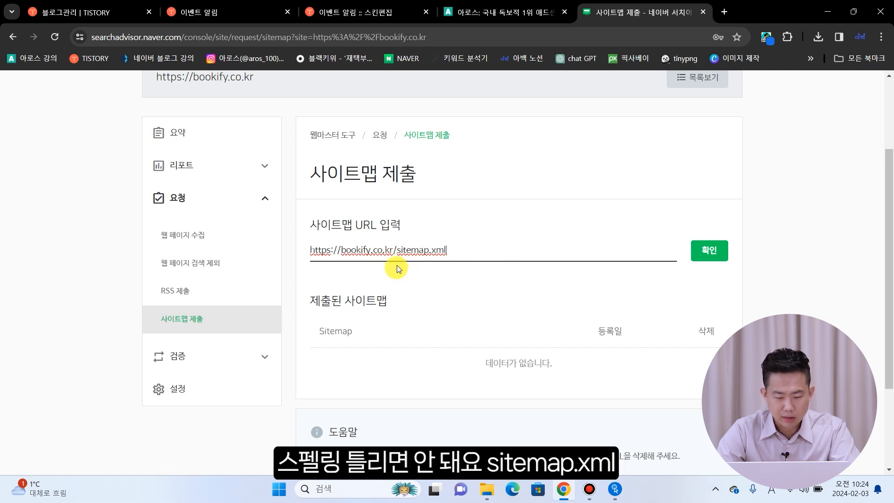
pyautogui.click(704, 254)
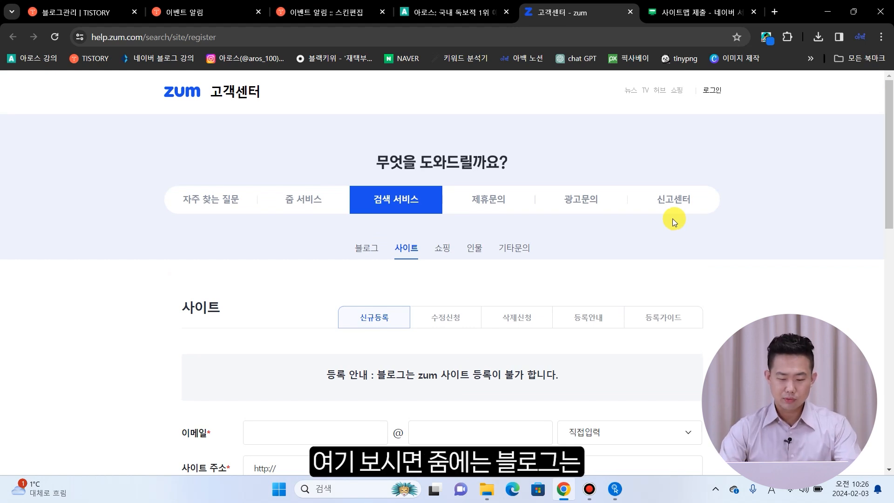
pyautogui.scroll(-1, 593, 247)
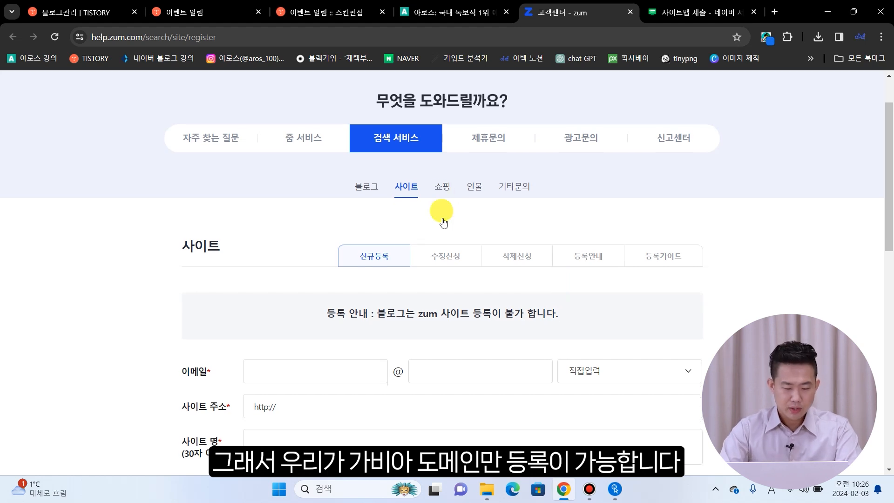
pyautogui.scroll(-3, 284, 236)
pyautogui.click(301, 208)
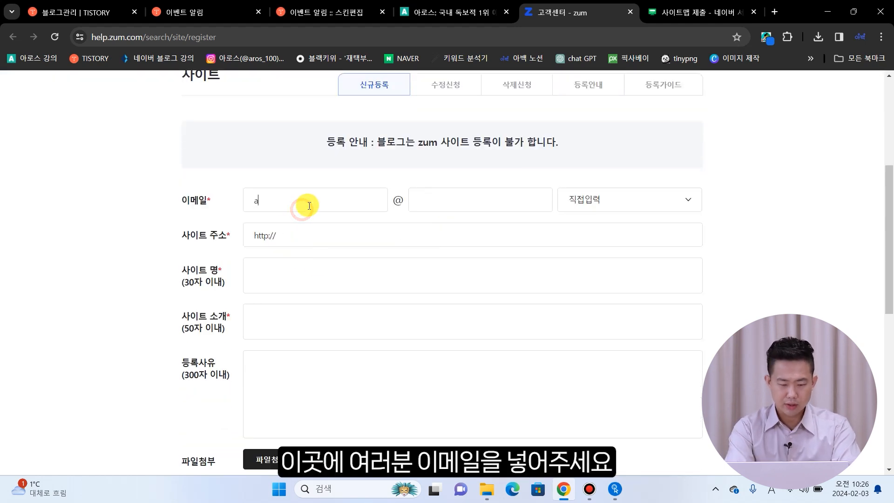
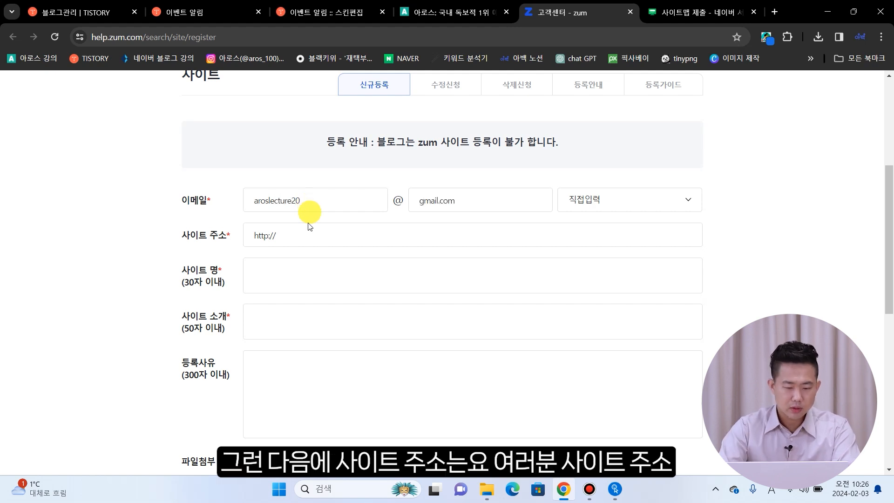
pyautogui.click(307, 234)
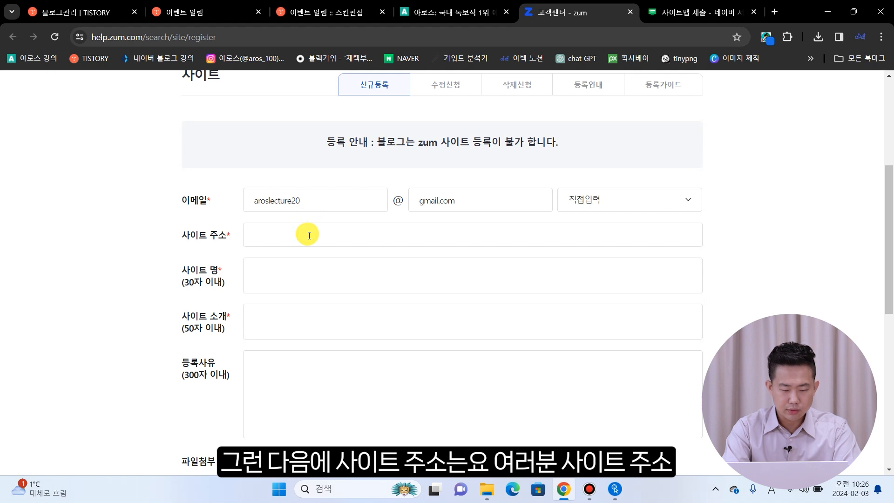
pyautogui.hotkey('ctrl', 'v')
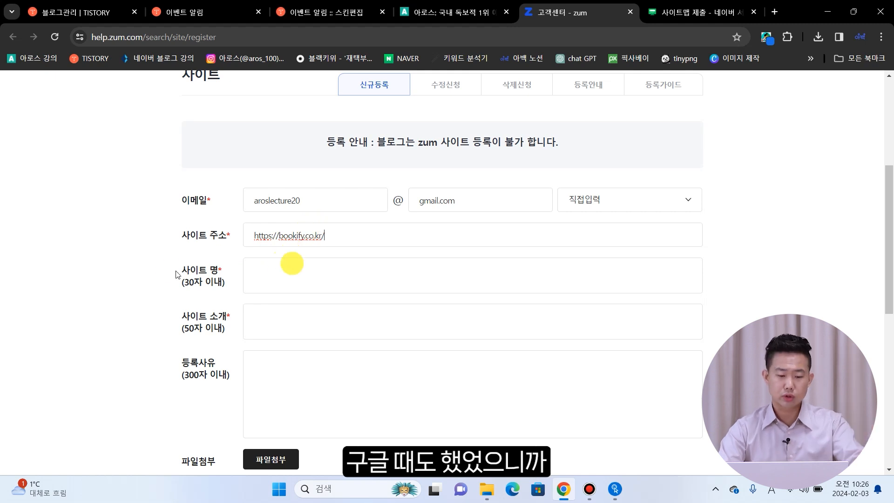
pyautogui.click(314, 273)
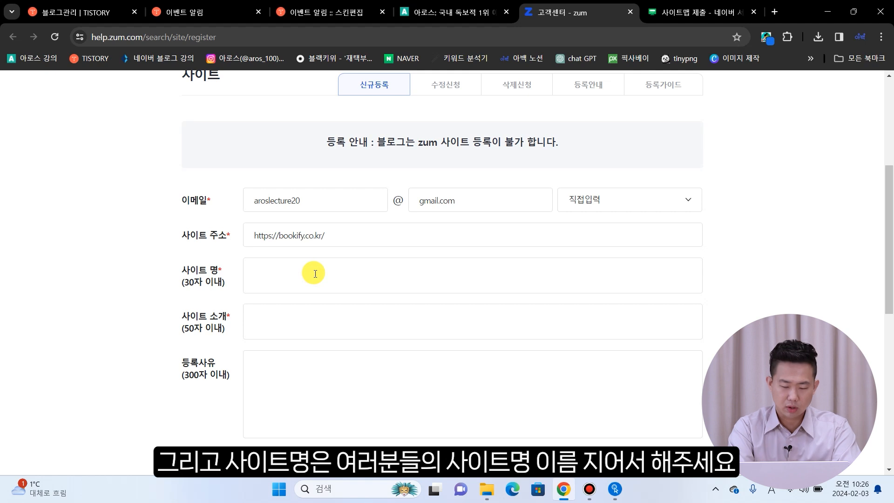
pyautogui.write('북키파이')
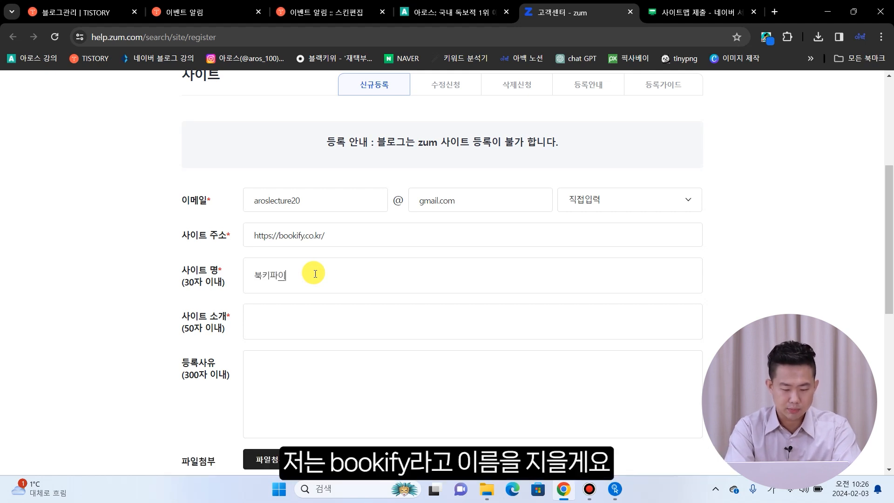
pyautogui.scroll(1, 241, 289)
pyautogui.scroll(-2, 347, 258)
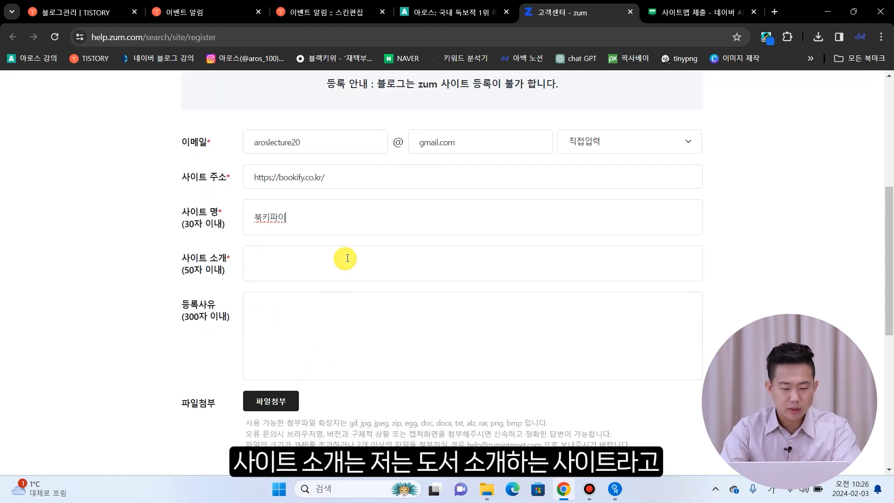
pyautogui.click(347, 258)
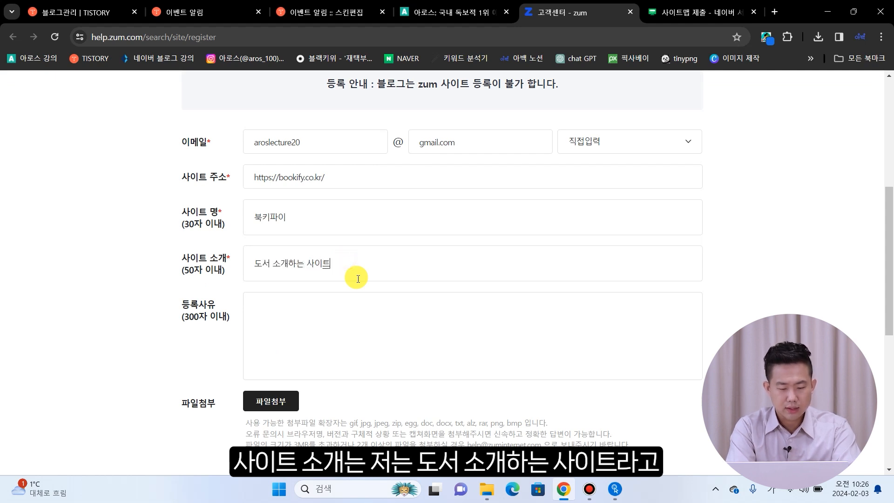
pyautogui.click(94, 278)
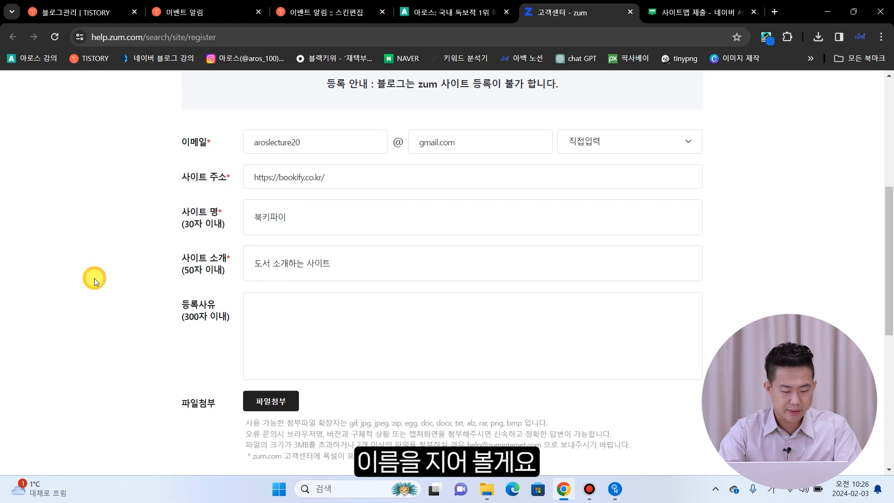
# - Agree to the privacy consent, send the registration form, and acknowledge the spam-folder alert
pyautogui.scroll(-2, 116, 274)
pyautogui.scroll(-1, 120, 275)
pyautogui.scroll(-4, 121, 271)
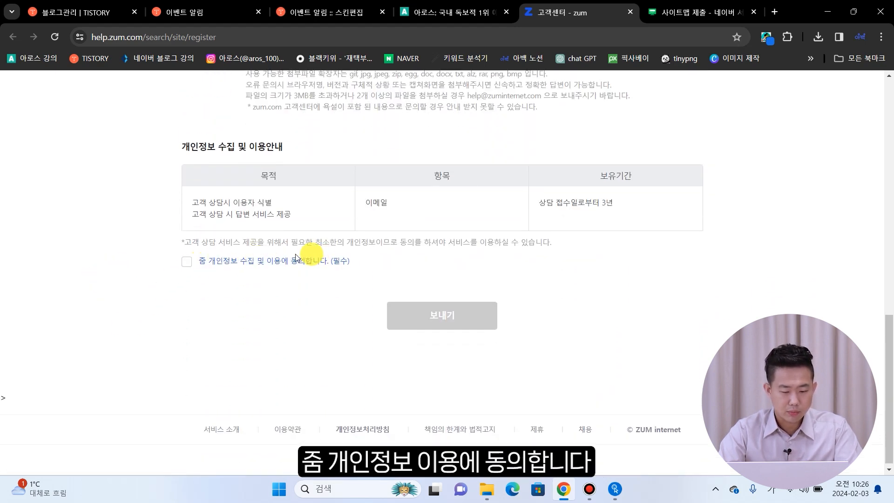
pyautogui.click(187, 261)
pyautogui.click(414, 311)
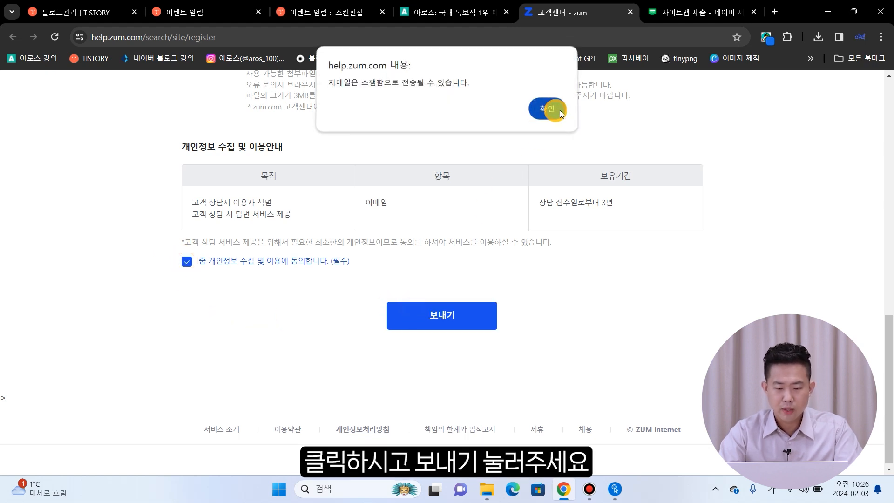
pyautogui.click(549, 109)
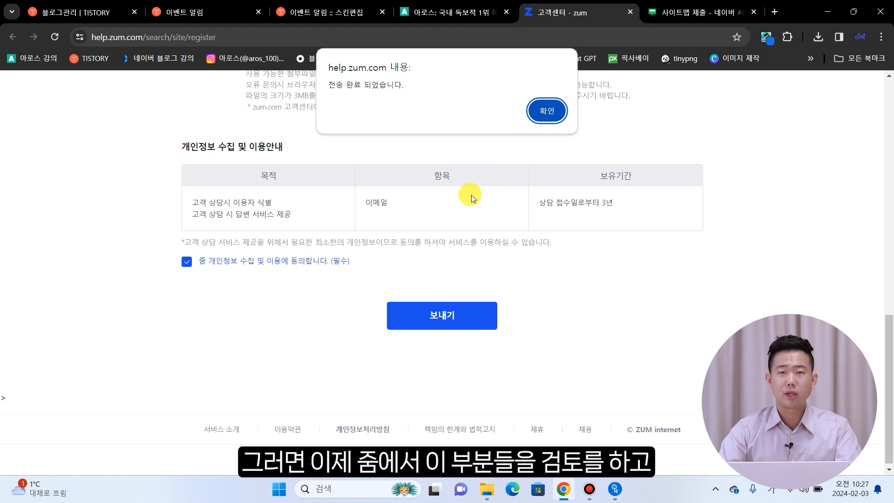